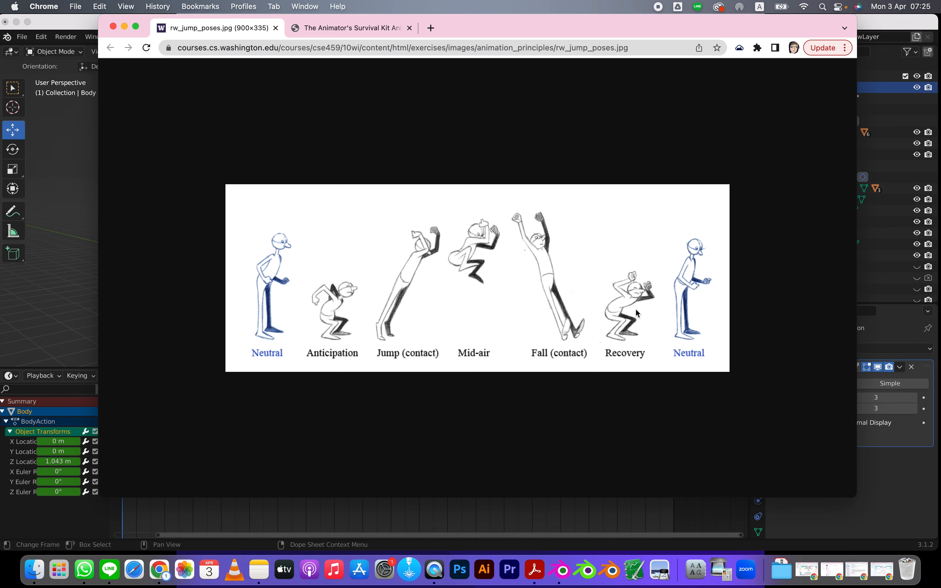
- Review the jump pose reference drawings and The Animator's Survival Kit home page in the browser
{"action": "left_click", "coordinate": [325, 31]}
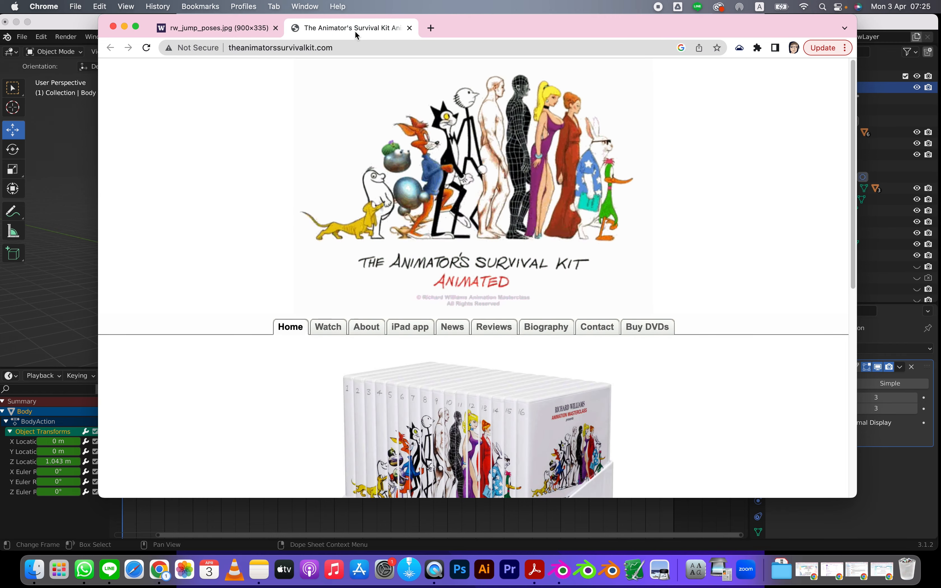
{"action": "left_click", "coordinate": [266, 30]}
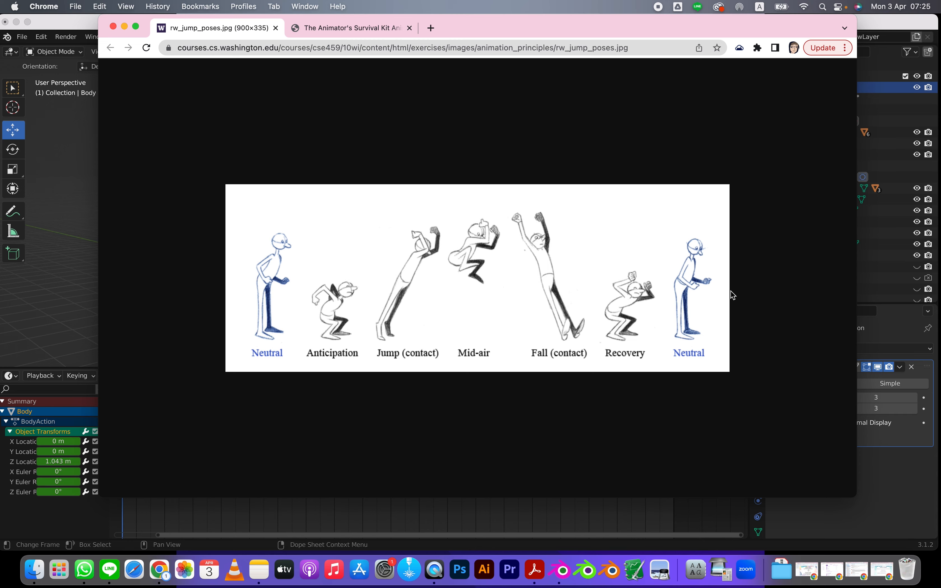
{"action": "left_click", "coordinate": [335, 31]}
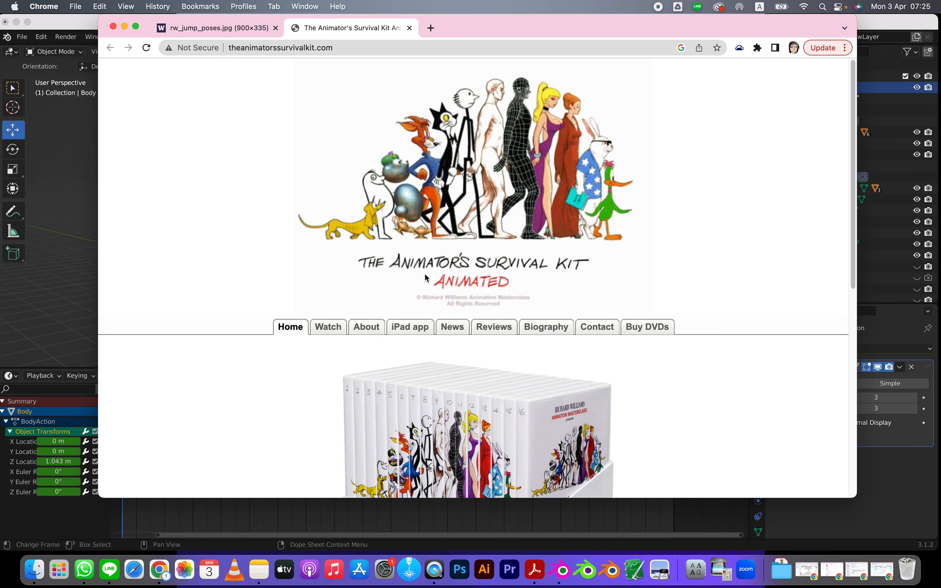
{"action": "scroll", "coordinate": [168, 283], "scroll_direction": "down", "scroll_amount": 5}
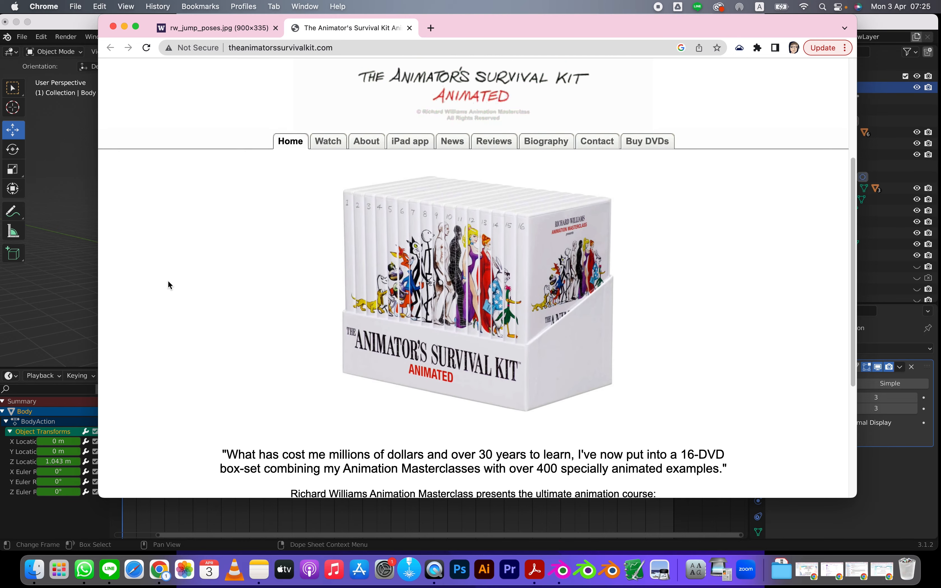
{"action": "scroll", "coordinate": [169, 284], "scroll_direction": "down", "scroll_amount": 5}
{"action": "scroll", "coordinate": [166, 275], "scroll_direction": "up", "scroll_amount": 10}
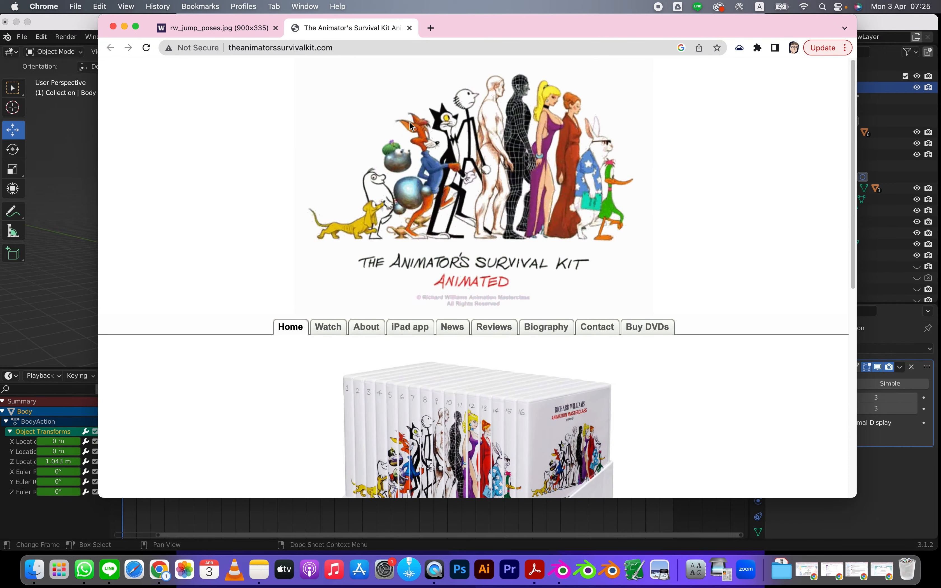
{"action": "left_click", "coordinate": [217, 34]}
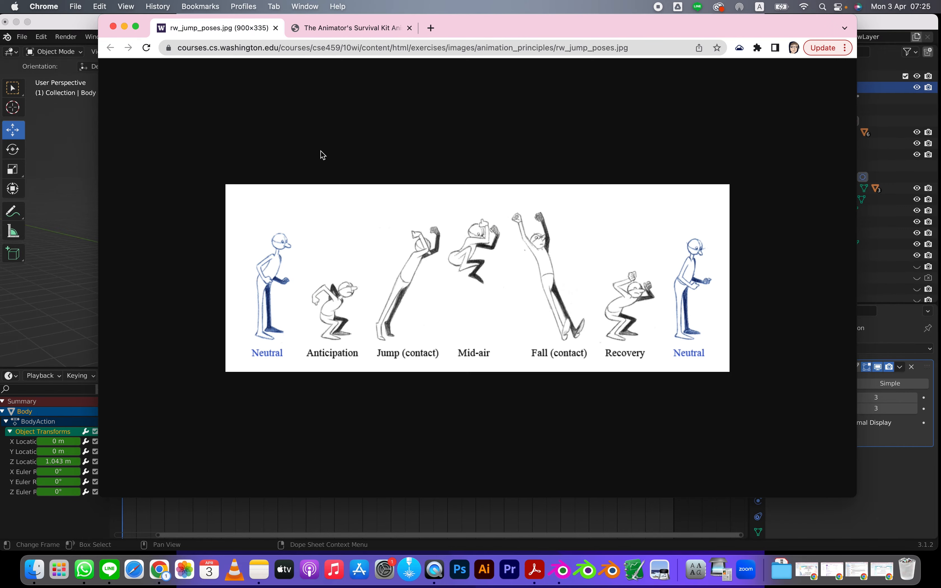
- Put the browser away and switch to Blender, with the astronaut's animation at frame 1
{"action": "left_click_drag", "start_coordinate": [506, 30], "coordinate": [543, 35]}
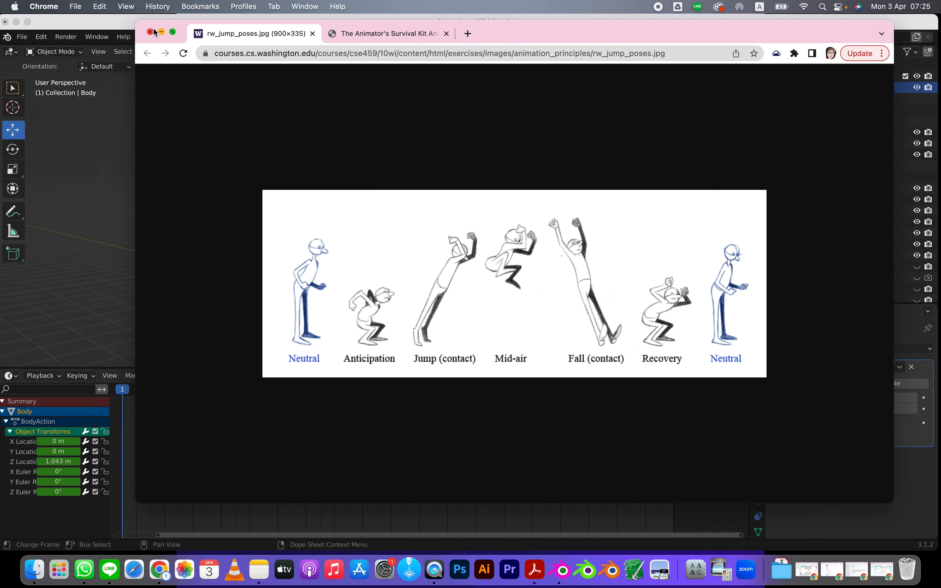
{"action": "left_click", "coordinate": [161, 32]}
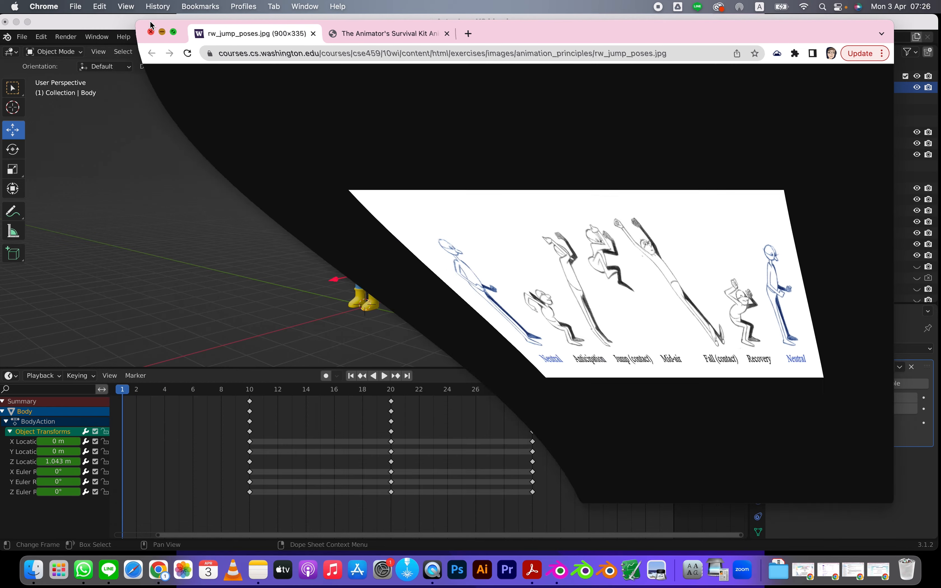
{"action": "mouse_move", "coordinate": [133, 392]}
{"action": "left_mouse_down"}
{"action": "mouse_move", "coordinate": [248, 392]}
{"action": "mouse_move", "coordinate": [122, 392]}
{"action": "left_mouse_up"}
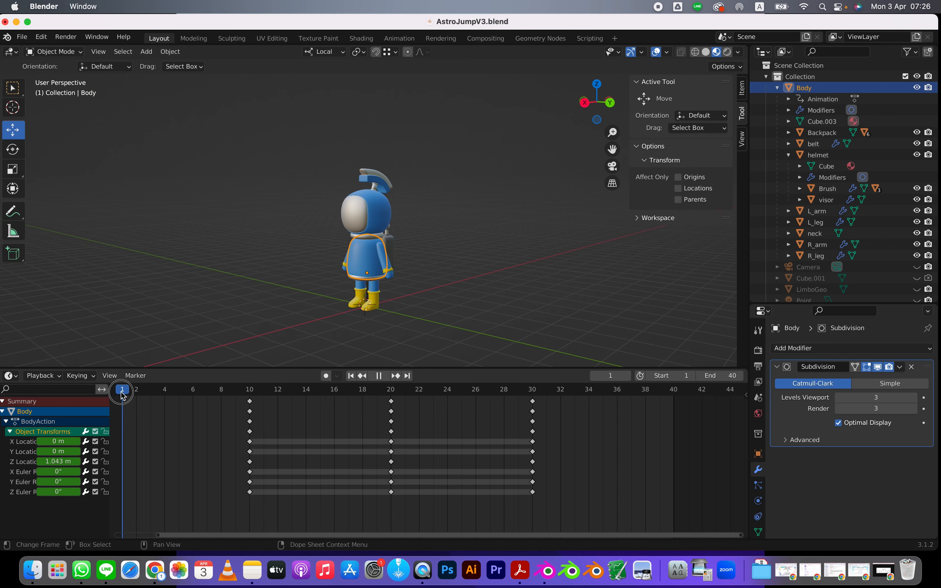
{"action": "middle_click_drag", "start_coordinate": [288, 257], "coordinate": [396, 244]}
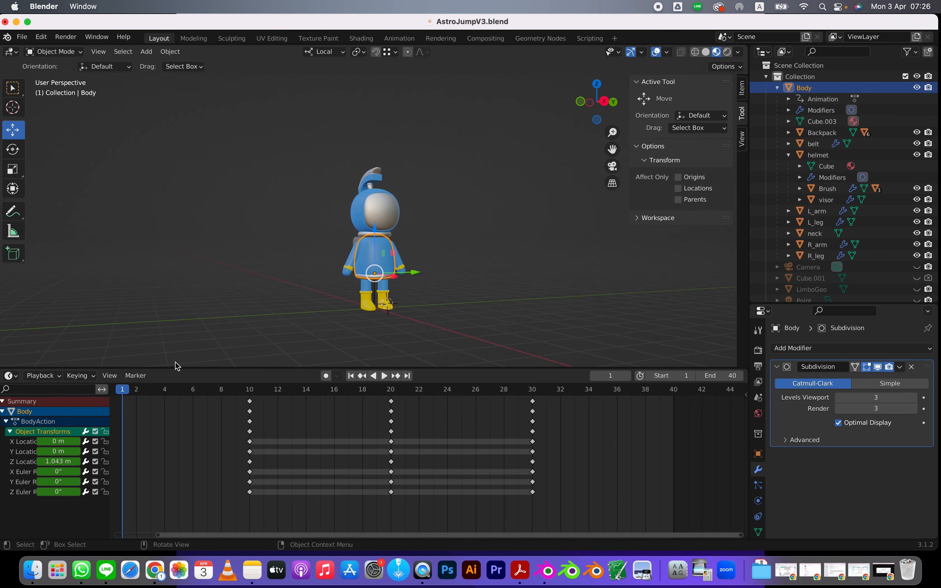
{"action": "left_click", "coordinate": [882, 570]}
{"action": "left_click", "coordinate": [94, 28]}
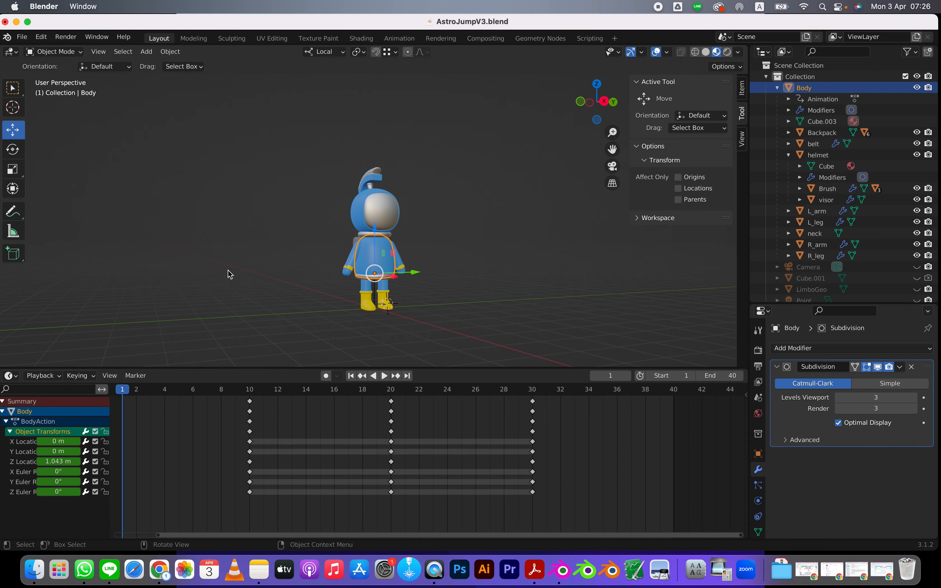
- Insert a Location & Rotation keyframe for the astronaut's body at frame 1
{"action": "left_click", "coordinate": [247, 390]}
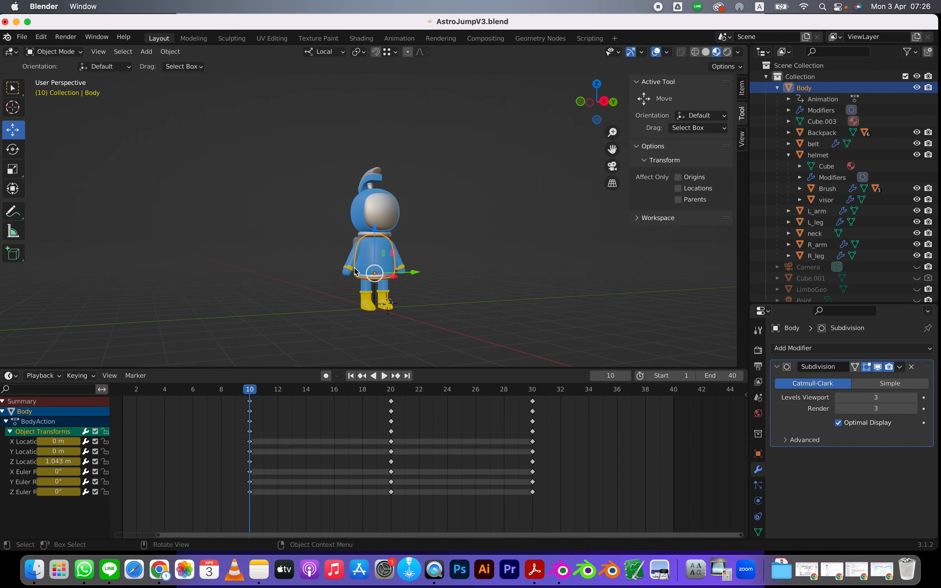
{"action": "left_click", "coordinate": [342, 271]}
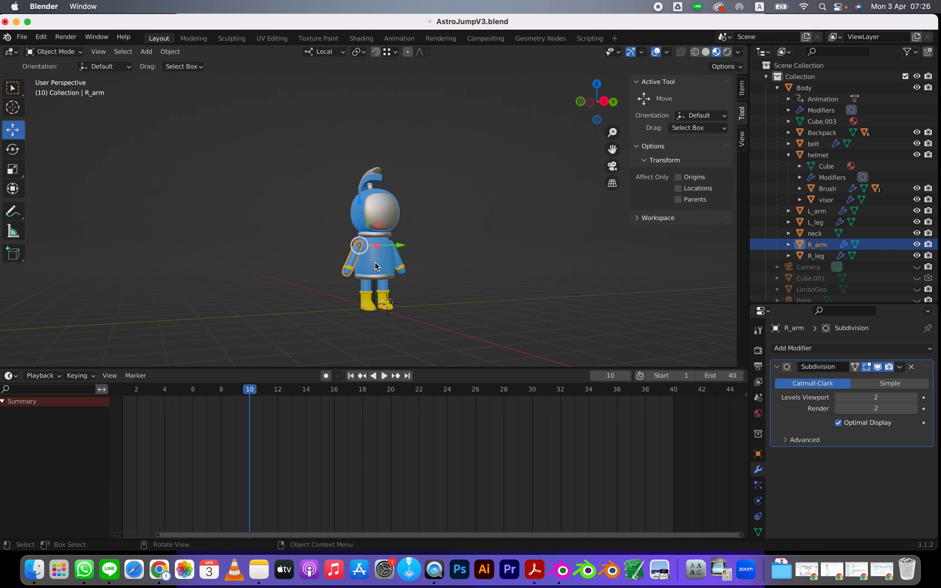
{"action": "left_click", "coordinate": [376, 267]}
{"action": "left_click_drag", "start_coordinate": [254, 391], "coordinate": [132, 409]}
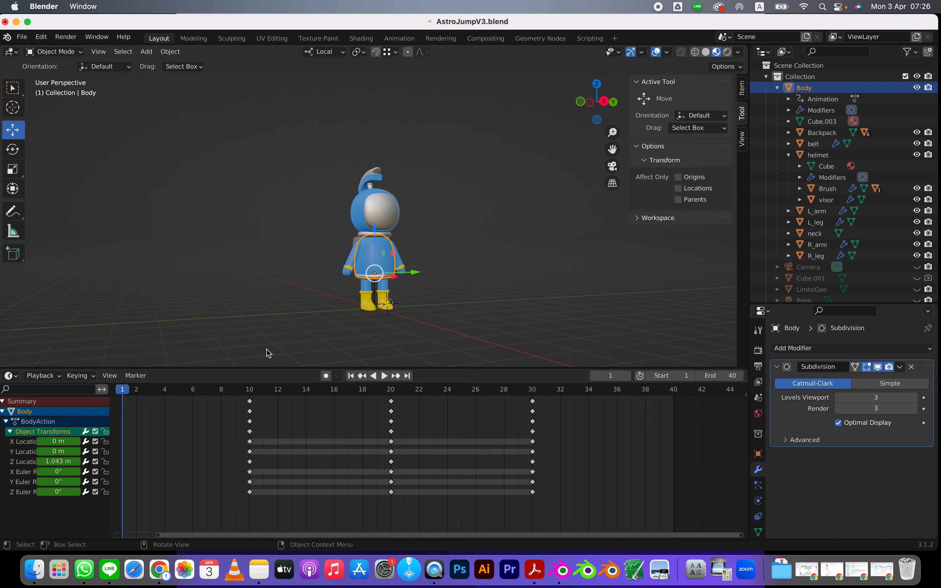
{"action": "key", "text": "i"}
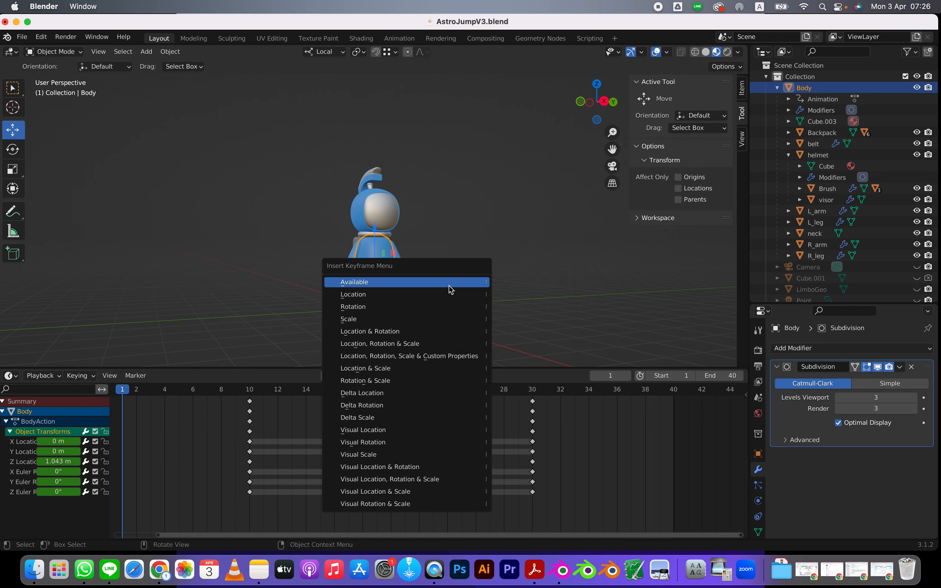
{"action": "left_click", "coordinate": [376, 331]}
- At frame 10, lower the body about 0.54 m along its local Z axis and insert a Location & Rotation keyframe
{"action": "left_click", "coordinate": [249, 389]}
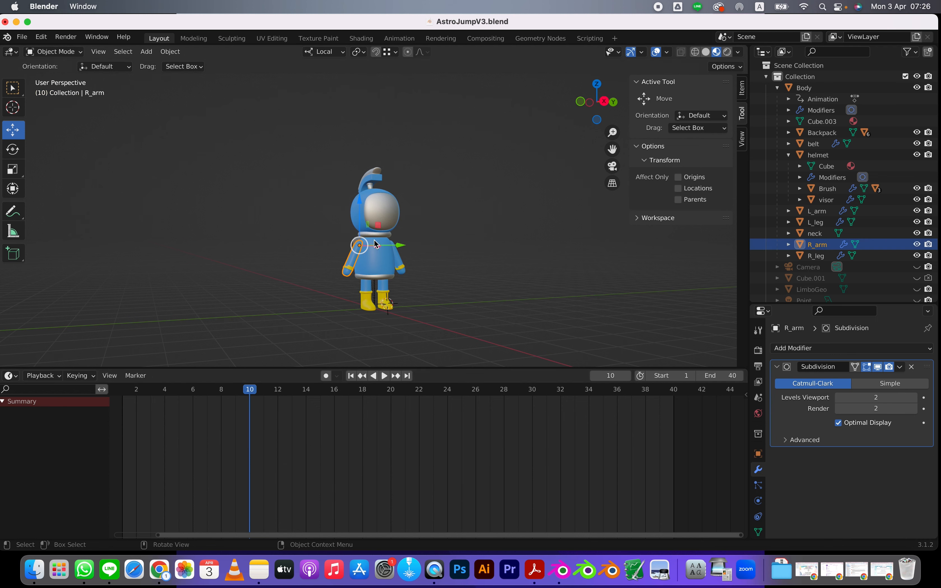
{"action": "left_click_drag", "start_coordinate": [375, 231], "coordinate": [376, 253]}
{"action": "key", "text": "i"}
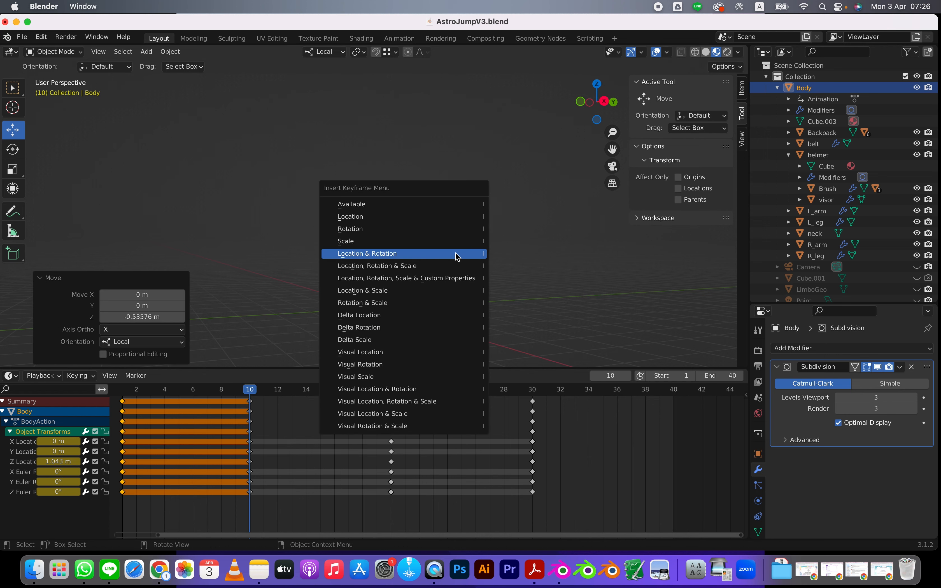
{"action": "left_click", "coordinate": [427, 259]}
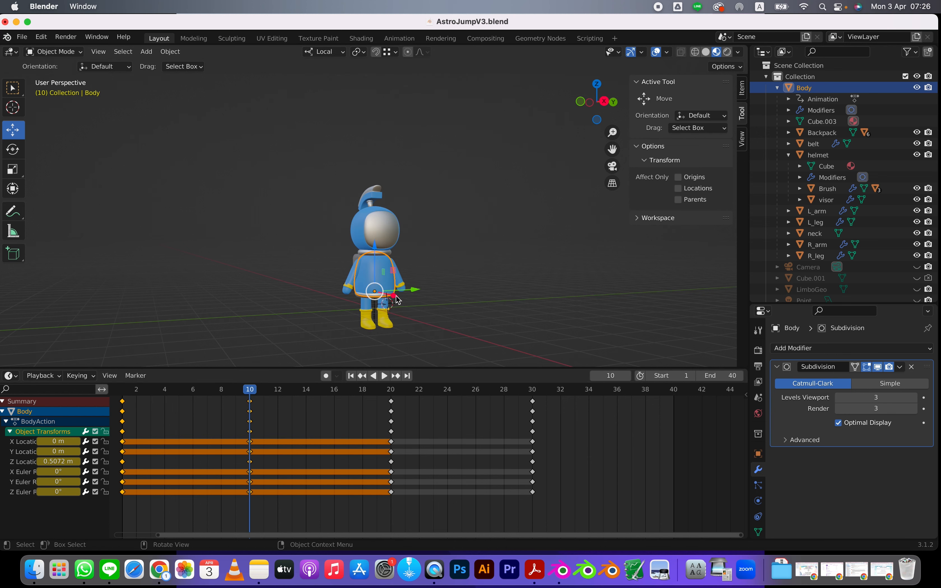
- Select both legs and insert a keyframe for them at frame 1
{"action": "middle_click_drag", "start_coordinate": [326, 318], "coordinate": [392, 311]}
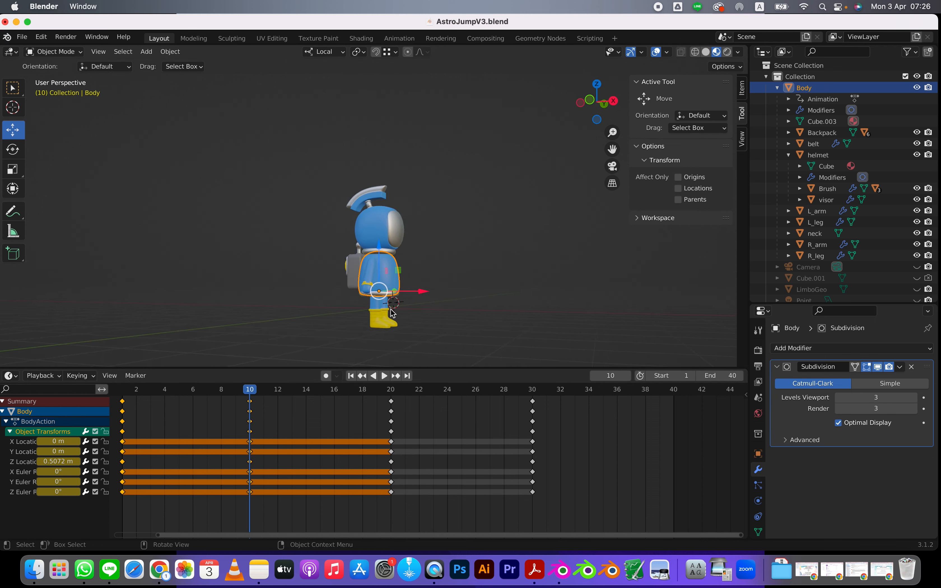
{"action": "left_click", "coordinate": [388, 325]}
{"action": "key", "text": "c"}
{"action": "left_click_drag", "start_coordinate": [382, 334], "coordinate": [379, 311]}
{"action": "key", "text": "Escape"}
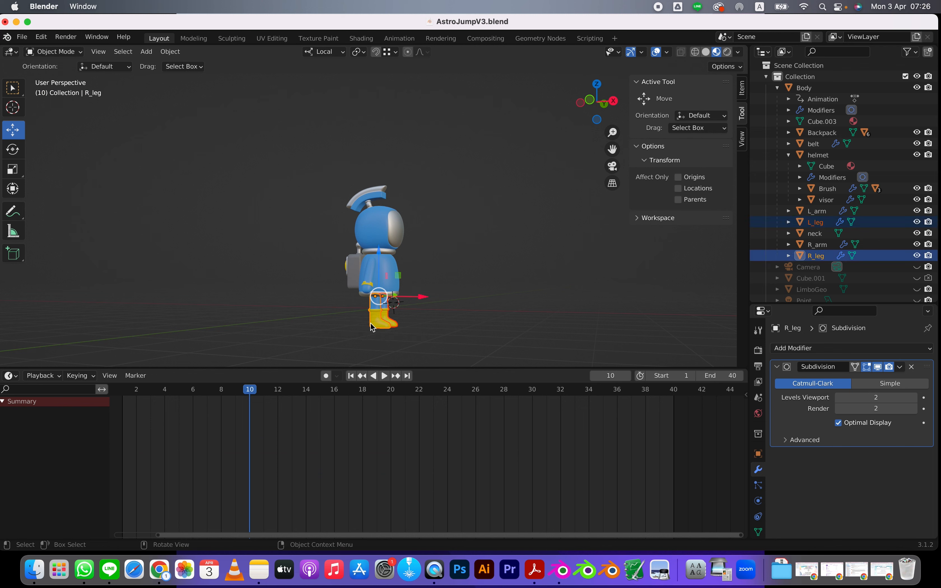
{"action": "left_click_drag", "start_coordinate": [253, 393], "coordinate": [124, 394]}
{"action": "key", "text": "i"}
{"action": "left_click", "coordinate": [225, 285]}
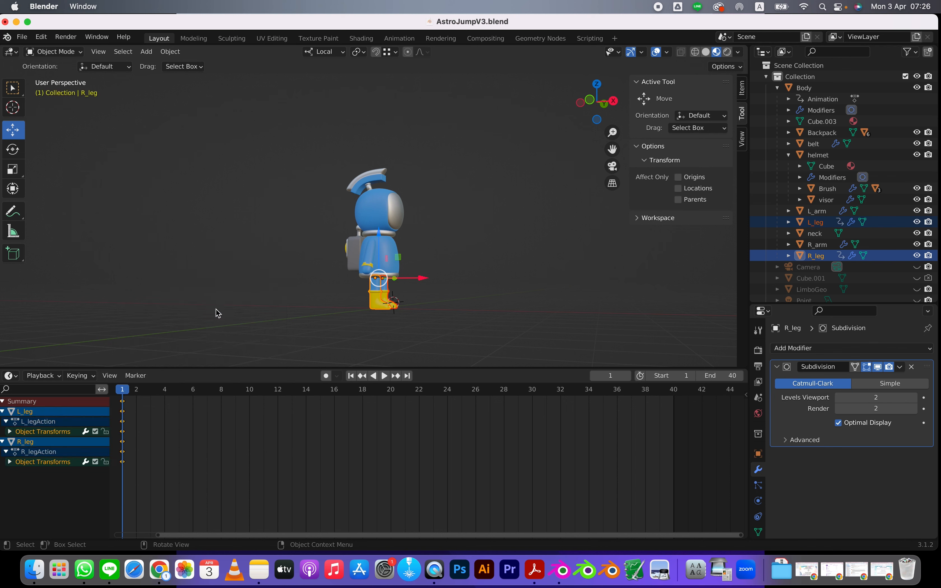
- At frame 10, raise both legs about 0.53 m along local Z and insert a Location & Rotation keyframe
{"action": "left_click", "coordinate": [250, 395]}
{"action": "middle_click_drag", "start_coordinate": [363, 320], "coordinate": [301, 321]}
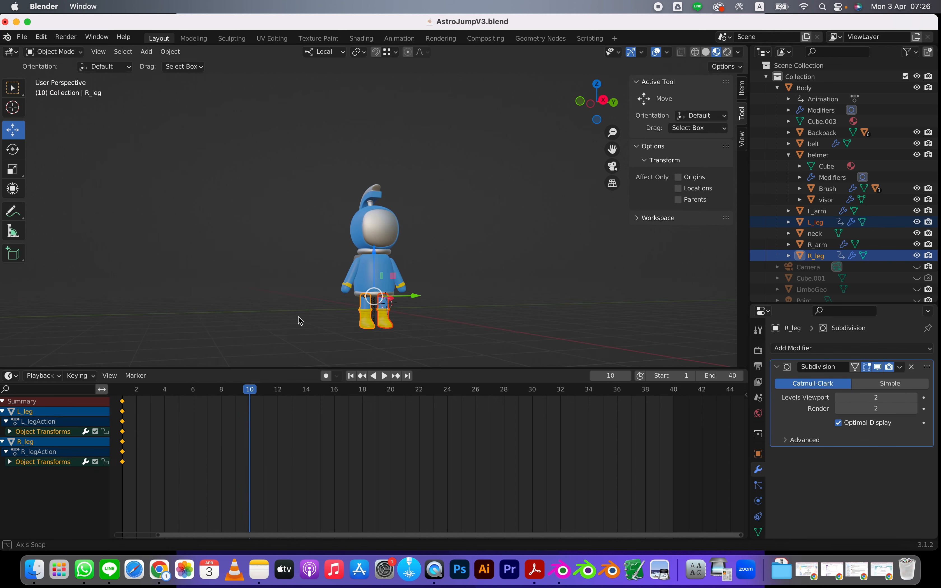
{"action": "mouse_move", "coordinate": [370, 317]}
{"action": "middle_mouse_down"}
{"action": "mouse_move", "coordinate": [345, 311]}
{"action": "mouse_move", "coordinate": [366, 317]}
{"action": "middle_mouse_up"}
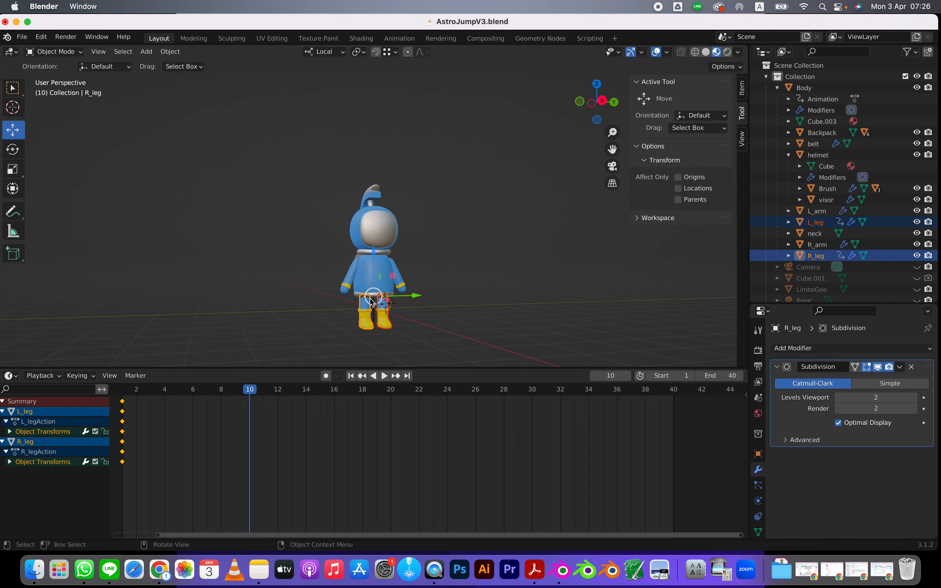
{"action": "left_click_drag", "start_coordinate": [375, 253], "coordinate": [376, 236]}
{"action": "middle_click_drag", "start_coordinate": [534, 311], "coordinate": [454, 311]}
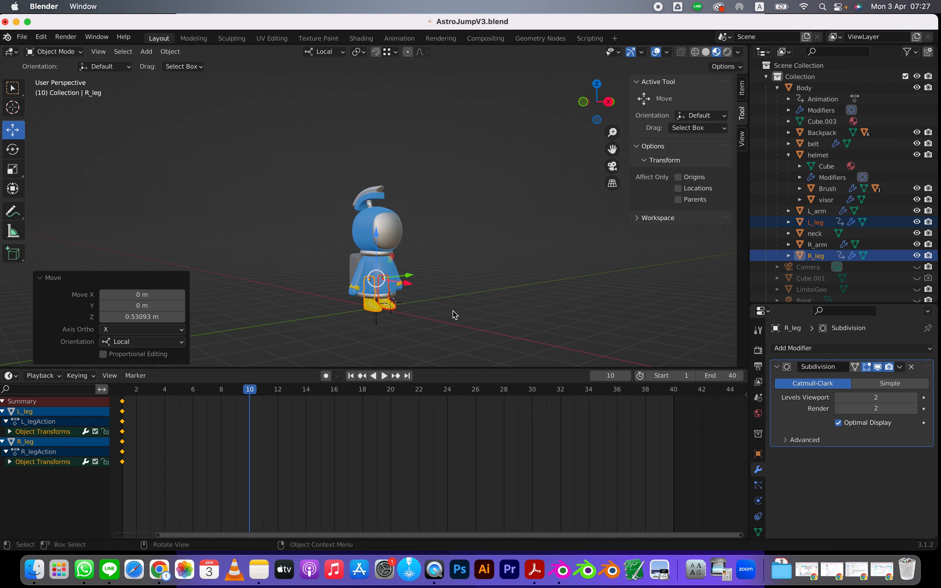
{"action": "key", "text": "i"}
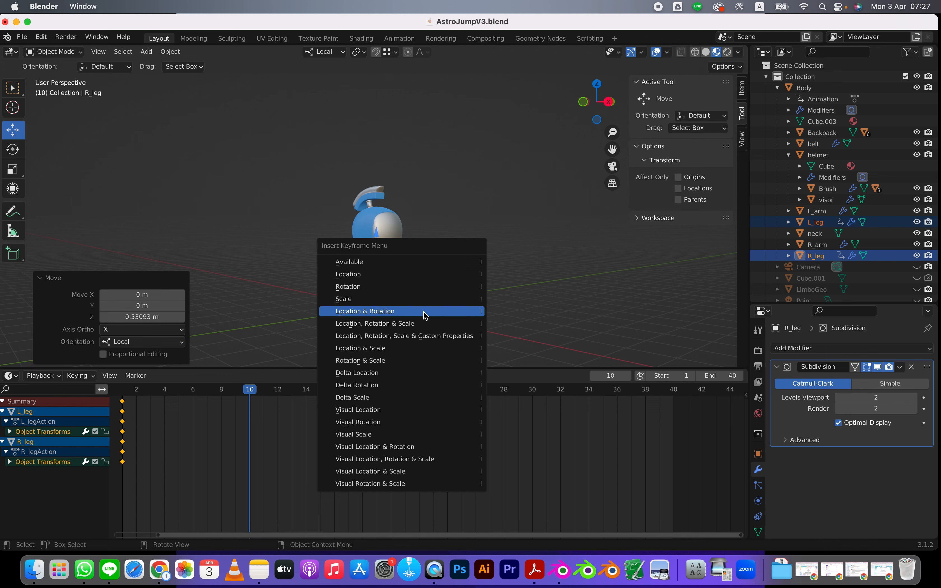
{"action": "left_click", "coordinate": [426, 315]}
{"action": "mouse_move", "coordinate": [245, 388]}
{"action": "left_mouse_down"}
{"action": "mouse_move", "coordinate": [120, 389]}
{"action": "mouse_move", "coordinate": [249, 387]}
{"action": "left_mouse_up"}
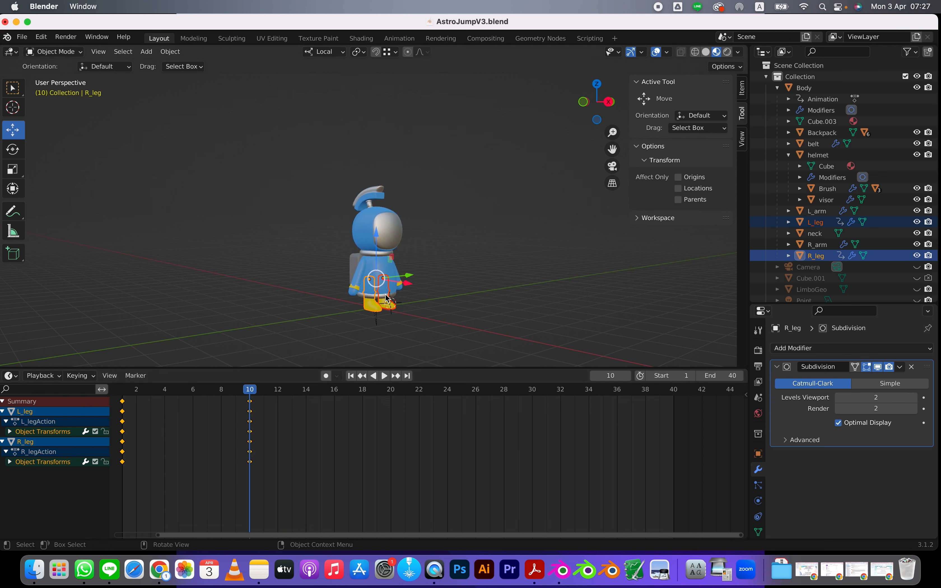
- At frame 13, lower both legs about 0.63 m along local Z and insert a keyframe
{"action": "middle_click_drag", "start_coordinate": [473, 314], "coordinate": [407, 315]}
{"action": "left_click_drag", "start_coordinate": [258, 389], "coordinate": [295, 389]}
{"action": "key", "text": "g"}
{"action": "key", "text": "z"}
{"action": "key", "text": "z"}
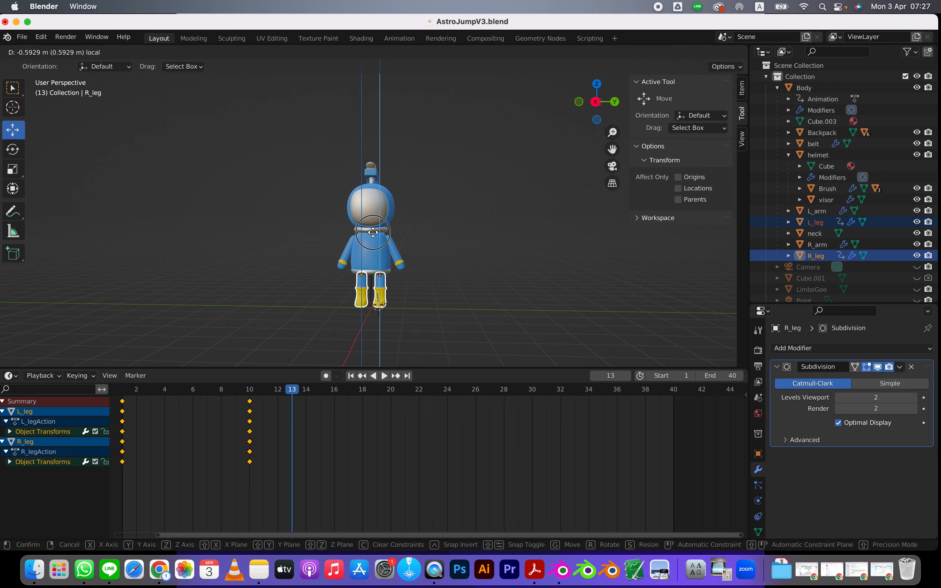
{"action": "left_click", "coordinate": [373, 233]}
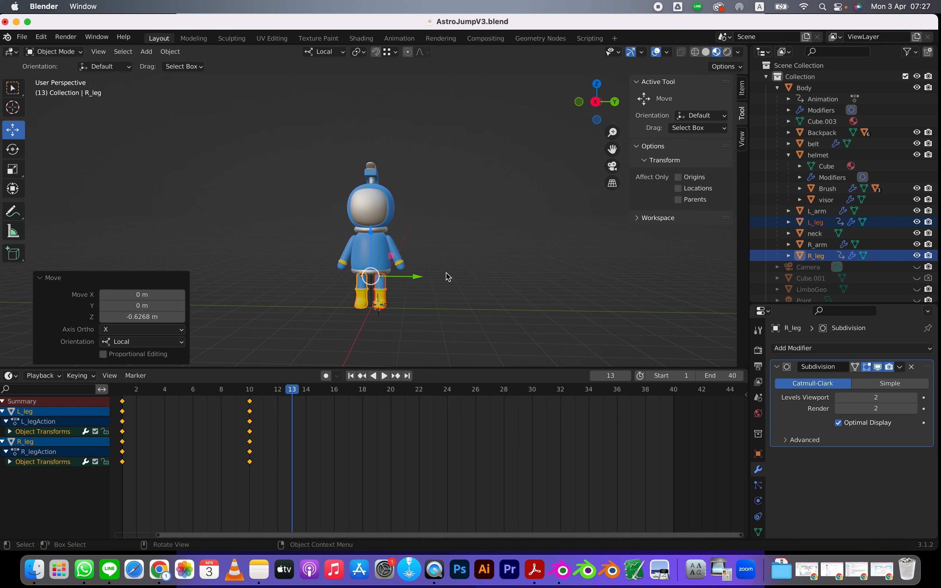
{"action": "key", "text": "i"}
{"action": "left_click", "coordinate": [402, 274]}
- Scrub through the jump, raise both legs about 0.12 m along local Z at frame 11 and insert a Location & Rotation keyframe
{"action": "left_click_drag", "start_coordinate": [258, 388], "coordinate": [717, 390]}
{"action": "left_click_drag", "start_coordinate": [128, 390], "coordinate": [264, 389]}
{"action": "left_click_drag", "start_coordinate": [372, 236], "coordinate": [372, 227]}
{"action": "middle_click_drag", "start_coordinate": [462, 269], "coordinate": [506, 279]}
{"action": "key", "text": "i"}
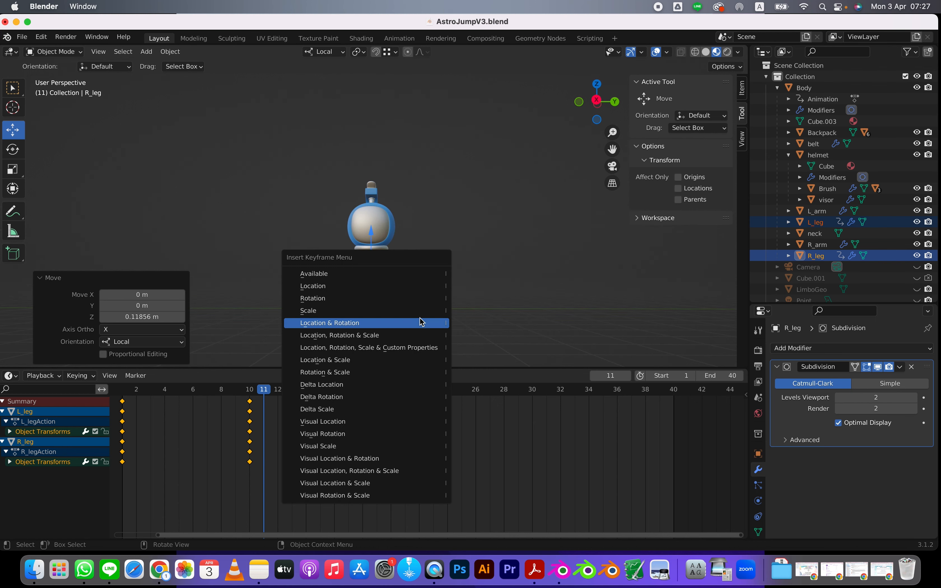
{"action": "left_click", "coordinate": [405, 328]}
- Scrub the leg animation back to frame 1 and compare the pose with the jump reference drawings in the browser
{"action": "left_click_drag", "start_coordinate": [241, 389], "coordinate": [123, 379]}
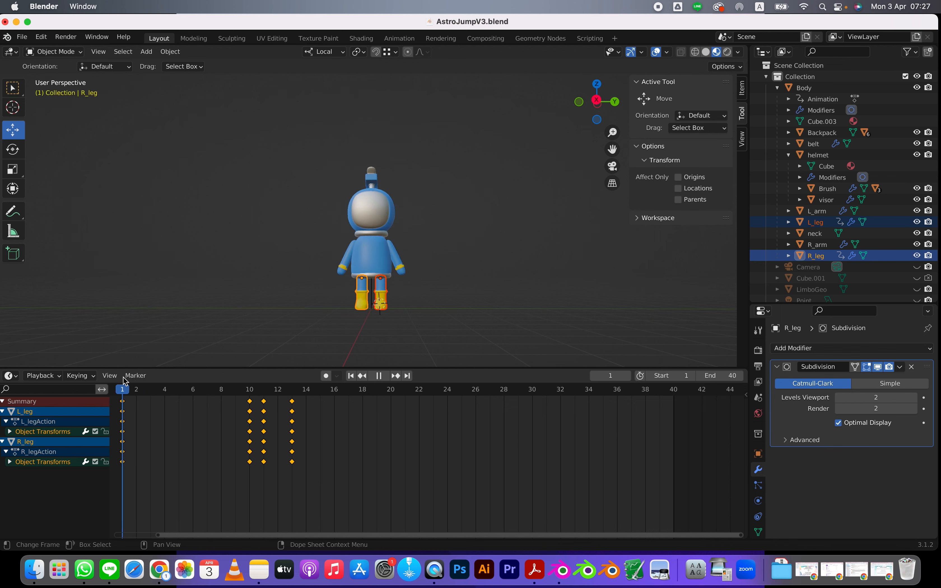
{"action": "middle_click_drag", "start_coordinate": [342, 280], "coordinate": [434, 292]}
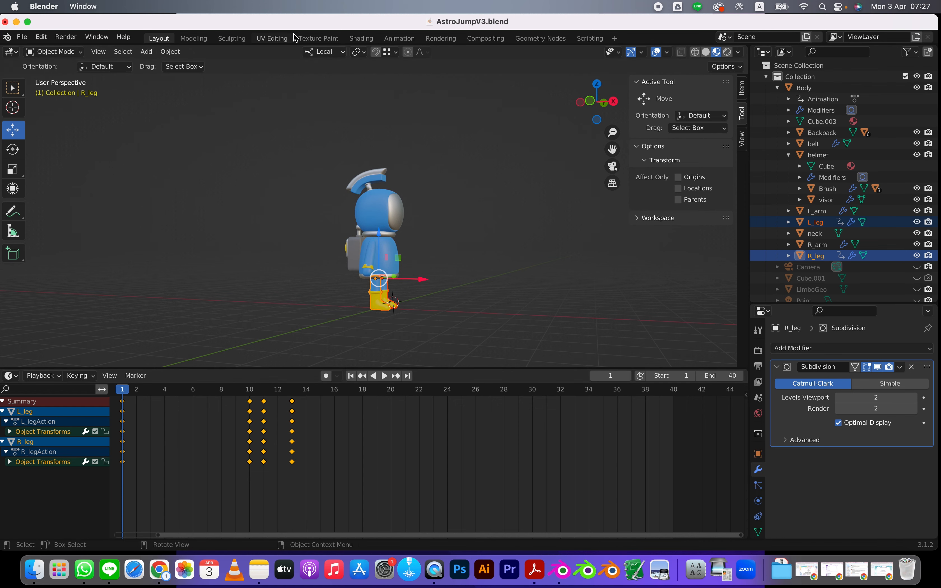
{"action": "left_click_drag", "start_coordinate": [294, 21], "coordinate": [282, 67]}
{"action": "left_click", "coordinate": [509, 31]}
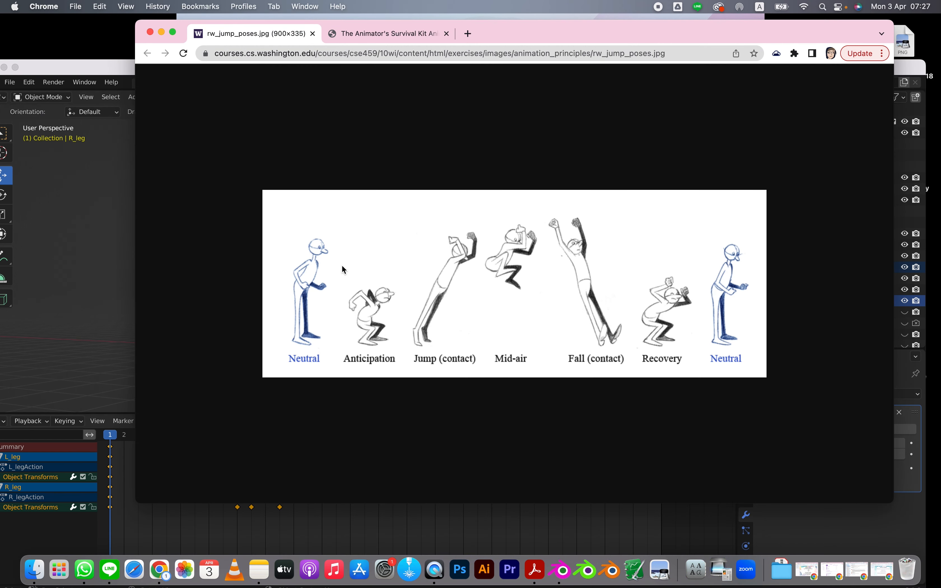
{"action": "left_click_drag", "start_coordinate": [57, 69], "coordinate": [69, 24]}
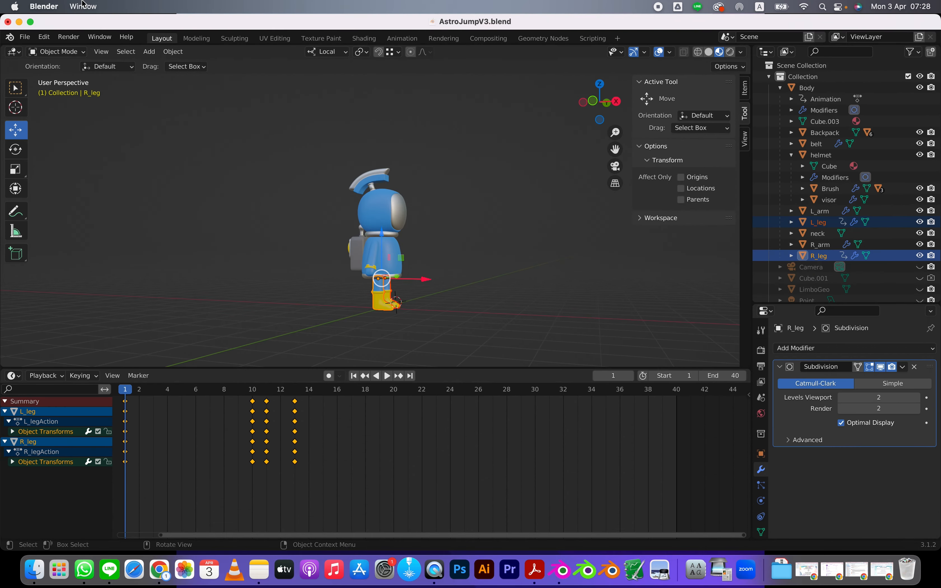
- Select both arms at frame 1 and insert a starting keyframe for them
{"action": "middle_click_drag", "start_coordinate": [335, 204], "coordinate": [322, 241]}
{"action": "scroll", "coordinate": [336, 250], "scroll_direction": "up", "scroll_amount": 2}
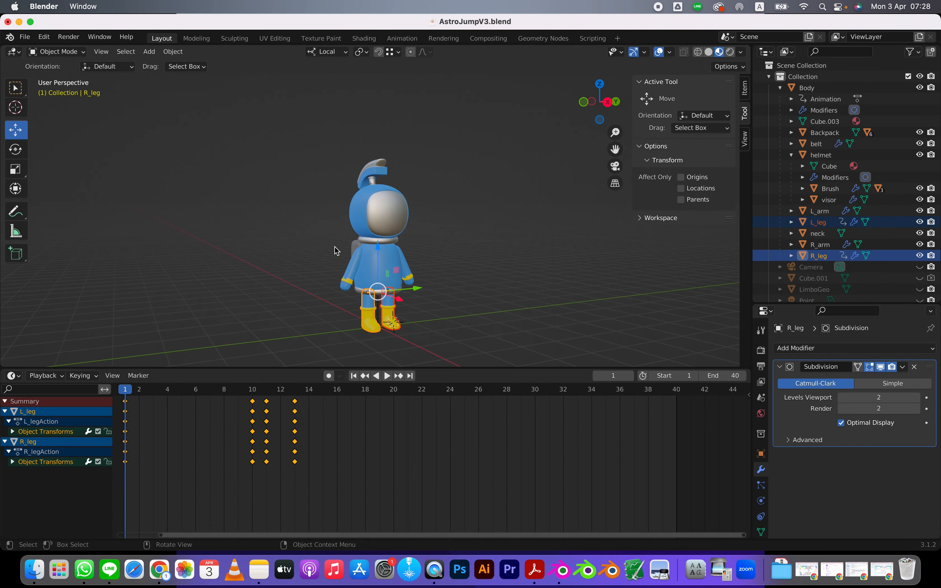
{"action": "left_click", "coordinate": [354, 270]}
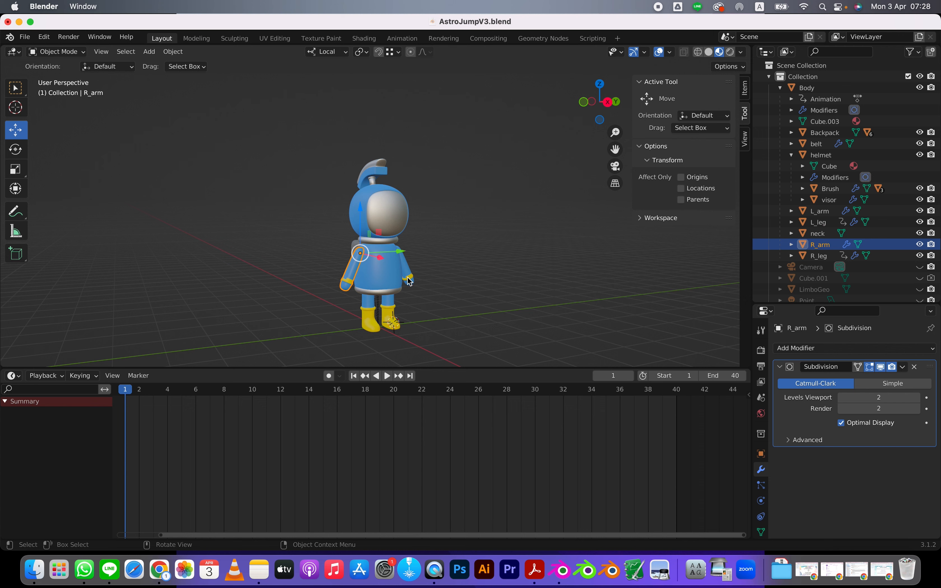
{"action": "left_click", "coordinate": [410, 282], "text": "shift"}
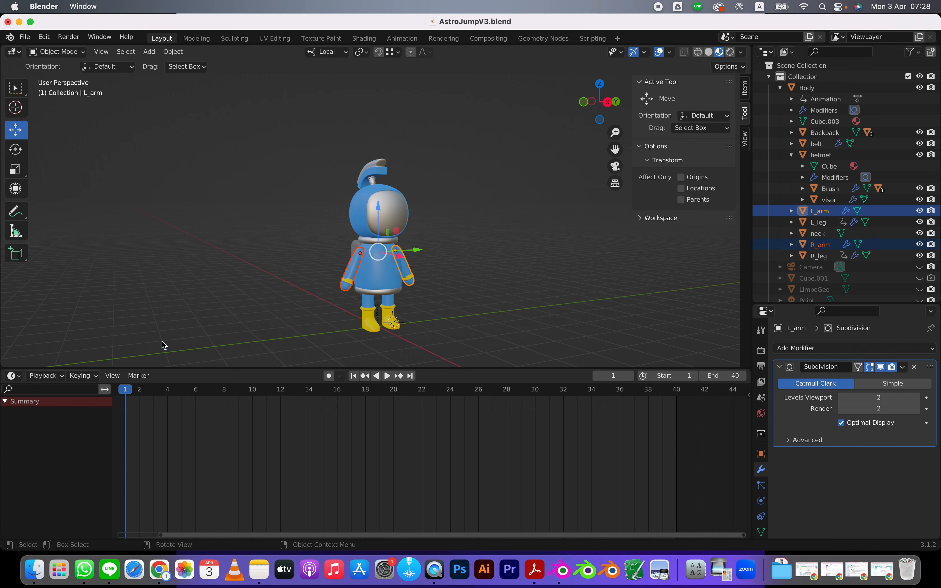
{"action": "key", "text": "i"}
{"action": "left_click", "coordinate": [186, 299]}
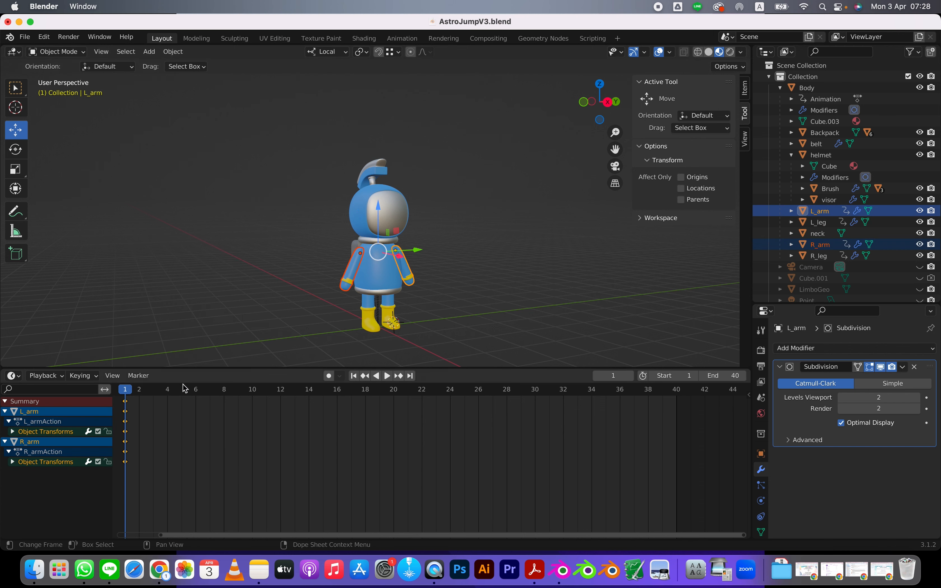
- At frame 10, swing the right arm outward with a trackball rotation of about -51.6° and 30.9°, and insert a keyframe
{"action": "key", "text": "space"}
{"action": "key", "text": "space"}
{"action": "left_click", "coordinate": [357, 294]}
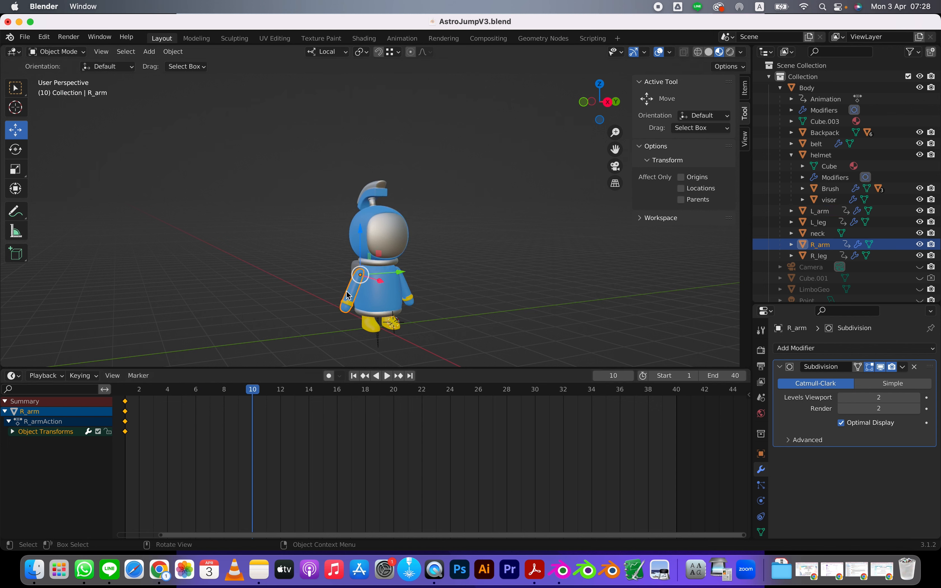
{"action": "left_click", "coordinate": [16, 149]}
{"action": "mouse_move", "coordinate": [378, 263]}
{"action": "left_mouse_down"}
{"action": "mouse_move", "coordinate": [371, 288]}
{"action": "mouse_move", "coordinate": [355, 254]}
{"action": "mouse_move", "coordinate": [390, 275]}
{"action": "left_mouse_up"}
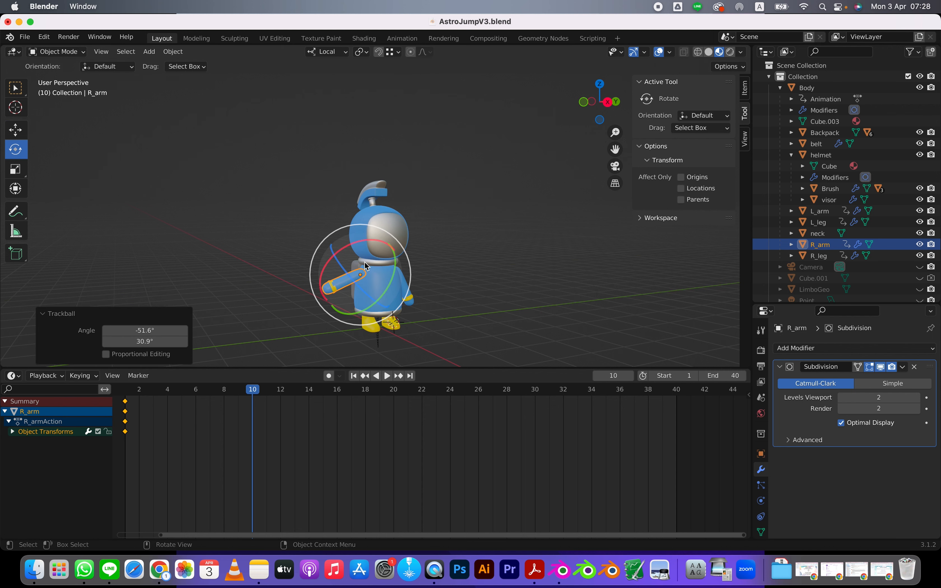
{"action": "key", "text": "i"}
{"action": "left_click", "coordinate": [401, 269]}
{"action": "left_click", "coordinate": [492, 300]}
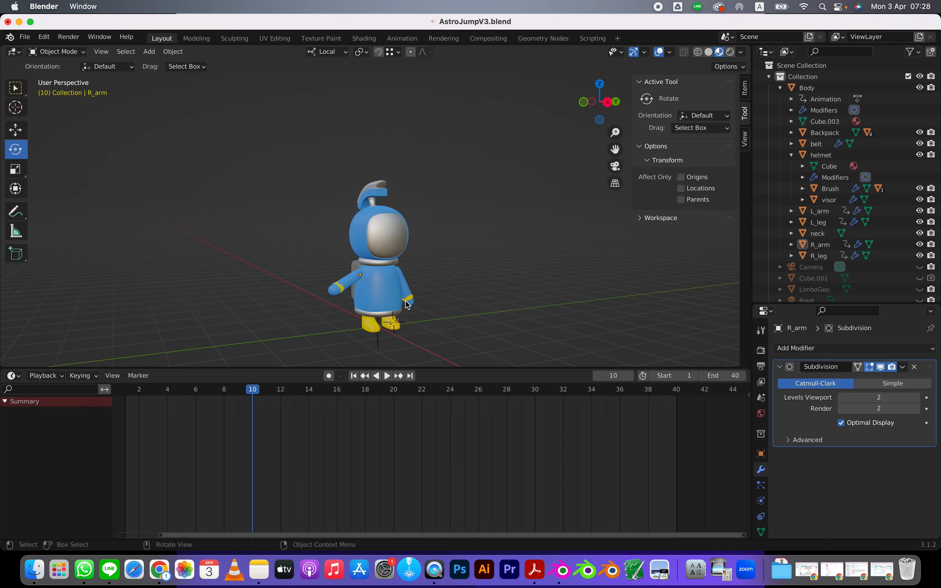
- Raise the left arm outward by about 48.3° around its local X axis and insert a Rotation keyframe at frame 10
{"action": "left_click", "coordinate": [410, 300]}
{"action": "middle_click_drag", "start_coordinate": [445, 319], "coordinate": [381, 304]}
{"action": "left_click_drag", "start_coordinate": [414, 243], "coordinate": [390, 228]}
{"action": "key", "text": "i"}
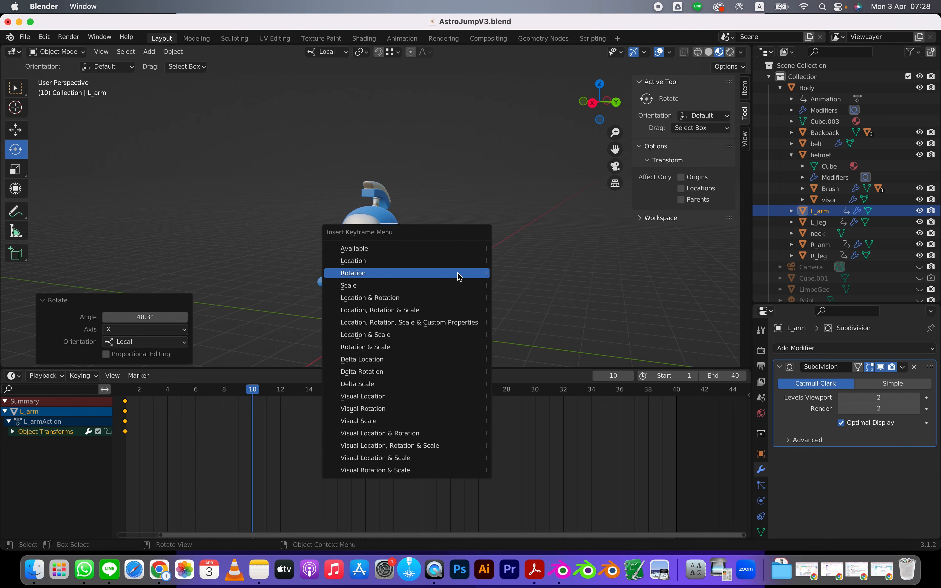
{"action": "left_click", "coordinate": [413, 274]}
{"action": "left_click", "coordinate": [485, 290]}
- Scrub the animation to frame 13 and check the arm poses against the jump reference drawings in the browser
{"action": "middle_click_drag", "start_coordinate": [195, 325], "coordinate": [239, 322]}
{"action": "left_click_drag", "start_coordinate": [252, 390], "coordinate": [296, 402]}
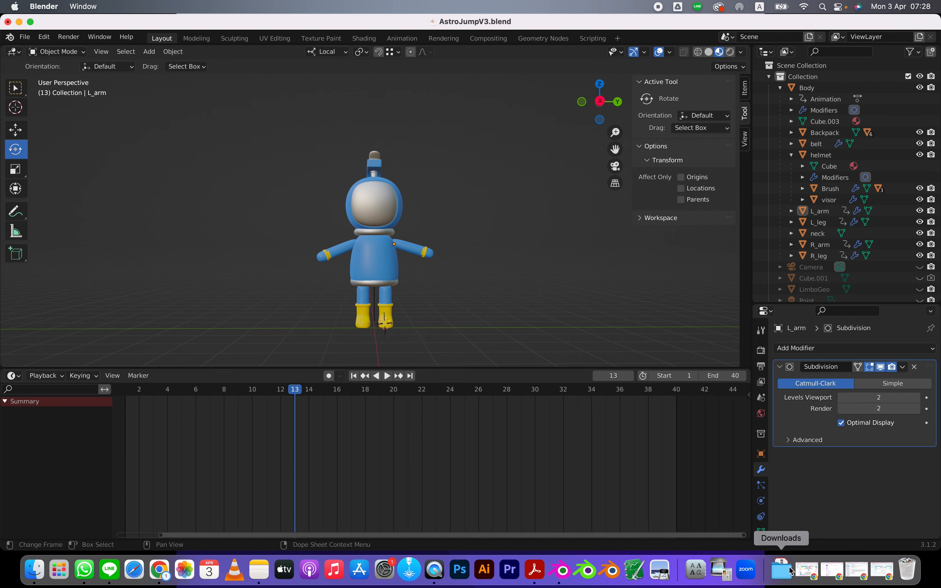
{"action": "left_click_drag", "start_coordinate": [327, 23], "coordinate": [331, 38]}
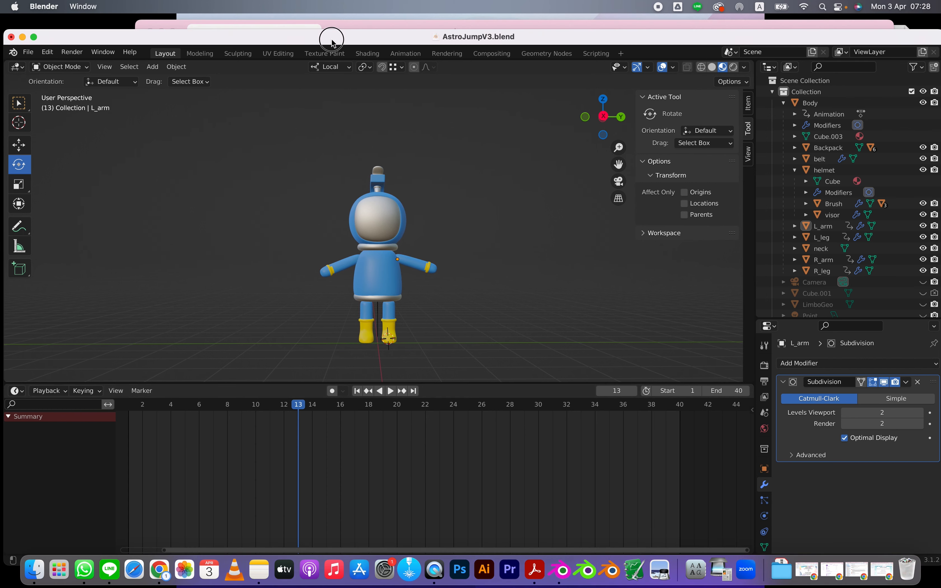
{"action": "left_click", "coordinate": [390, 23]}
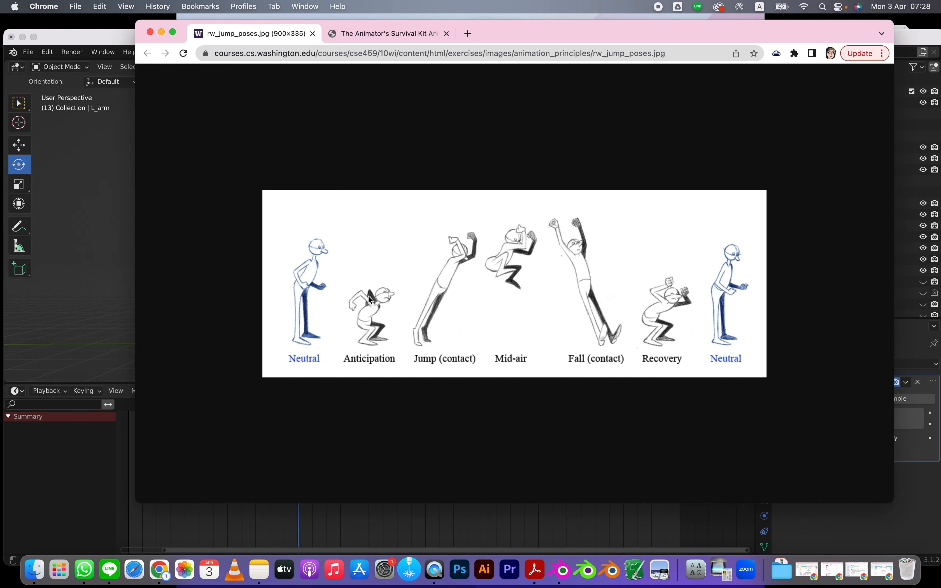
{"action": "left_click_drag", "start_coordinate": [129, 38], "coordinate": [128, 25]}
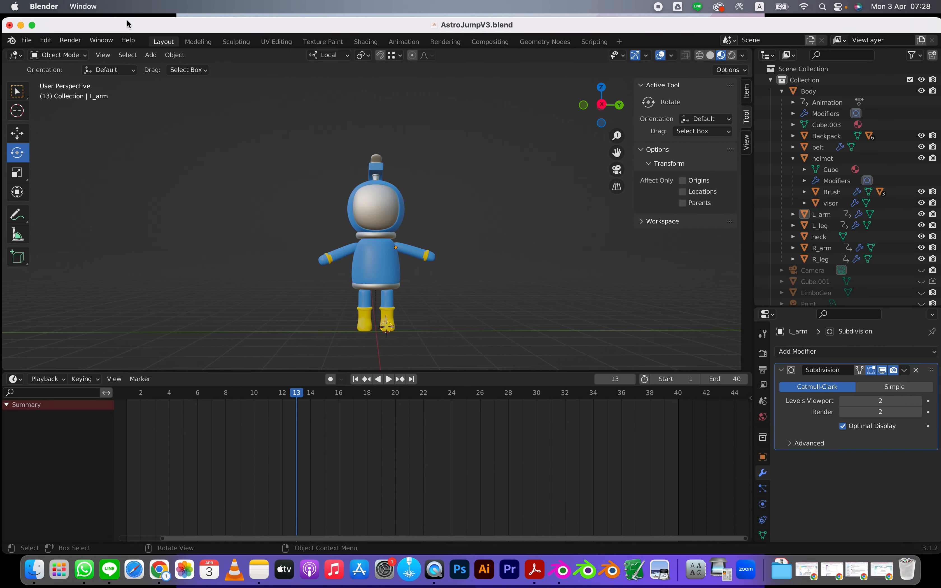
- At frame 14, lower the right arm by rotating it about 45.7° around its local X axis
{"action": "left_click", "coordinate": [337, 251]}
{"action": "left_click", "coordinate": [256, 398]}
{"action": "left_click_drag", "start_coordinate": [256, 399], "coordinate": [310, 398]}
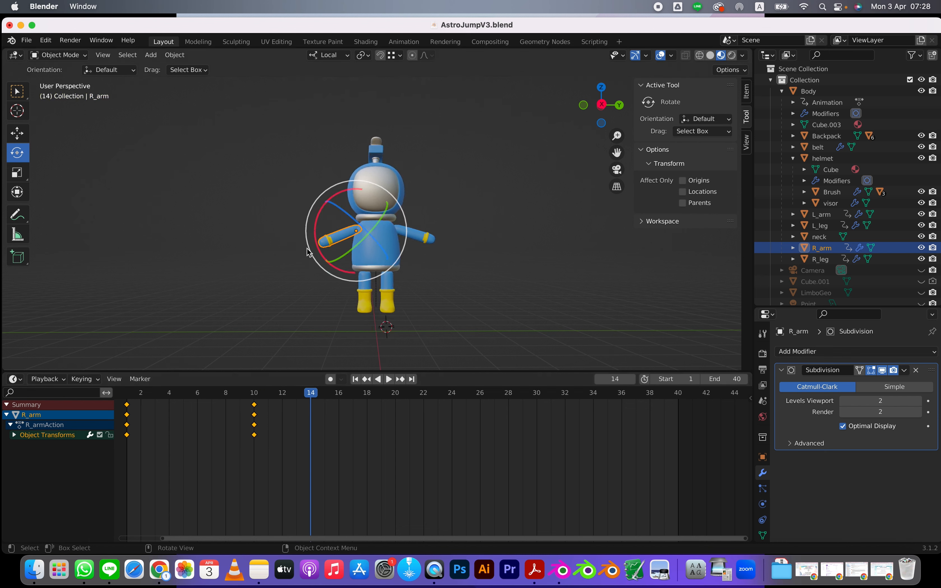
{"action": "left_click_drag", "start_coordinate": [319, 234], "coordinate": [338, 270]}
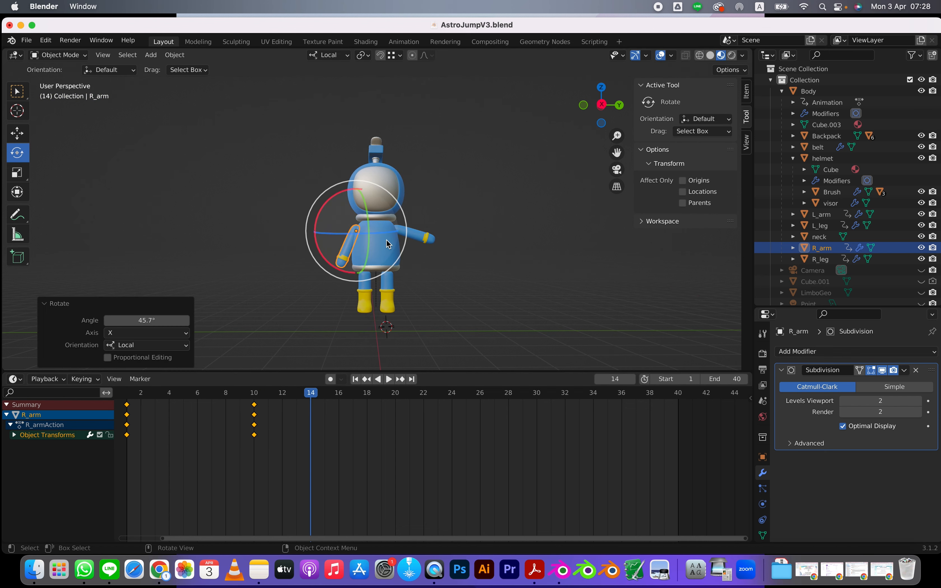
- Rotate the left arm about -49.8° around local X and insert a Rotation keyframe for both arms at frame 14
{"action": "left_click", "coordinate": [427, 241]}
{"action": "left_click_drag", "start_coordinate": [360, 221], "coordinate": [381, 195]}
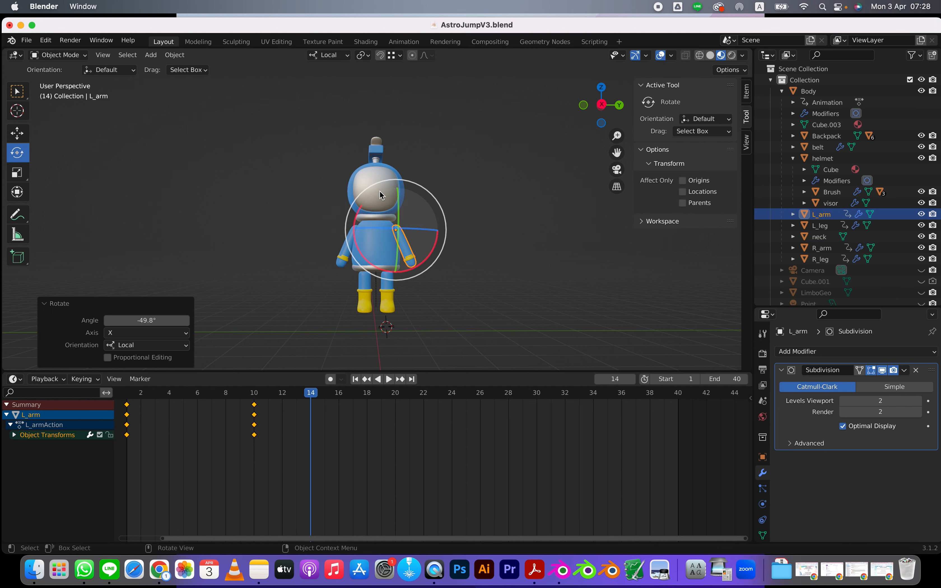
{"action": "left_click", "coordinate": [342, 264], "text": "shift"}
{"action": "key", "text": "i"}
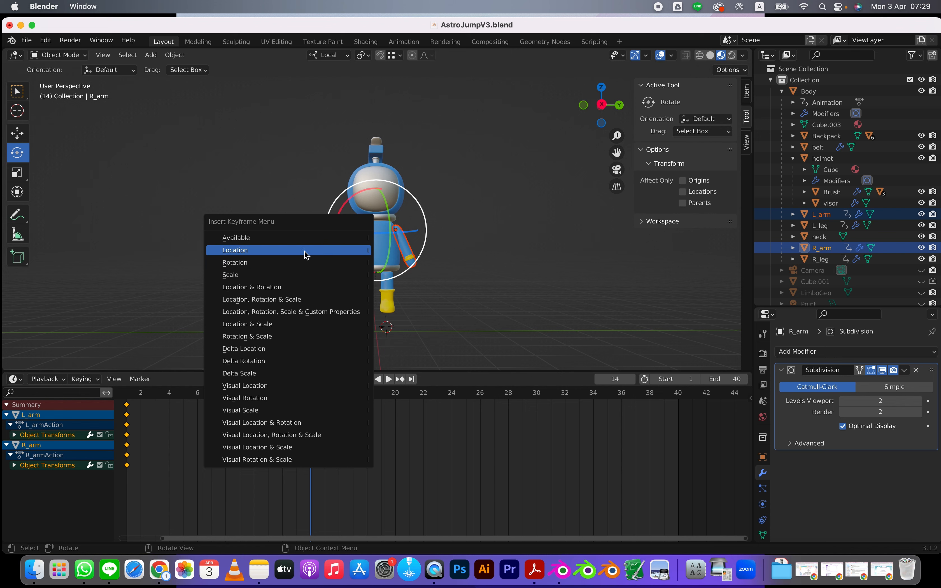
{"action": "left_click", "coordinate": [301, 263]}
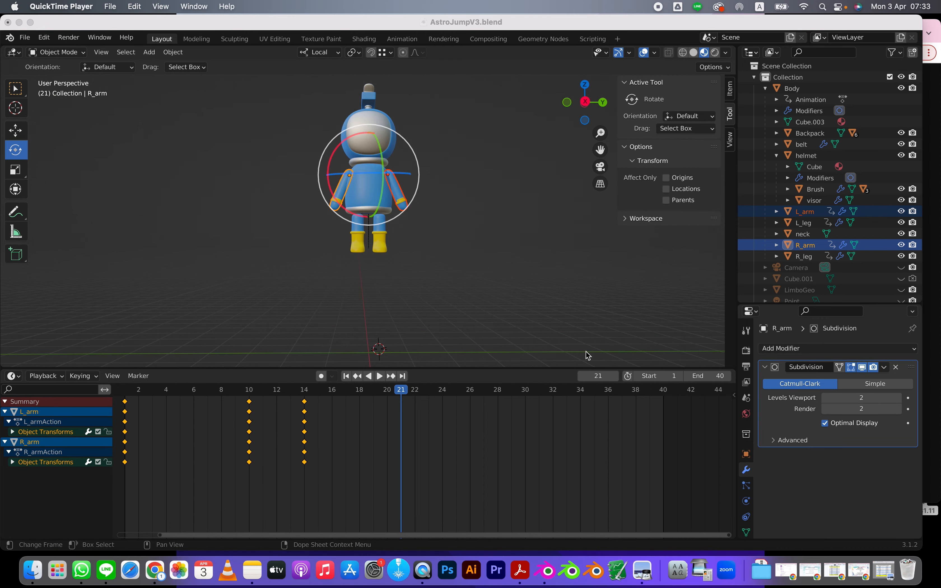
- Select the body, scrub through its jump and stop on its mid-air keyframe at frame 20
{"action": "left_click", "coordinate": [424, 223]}
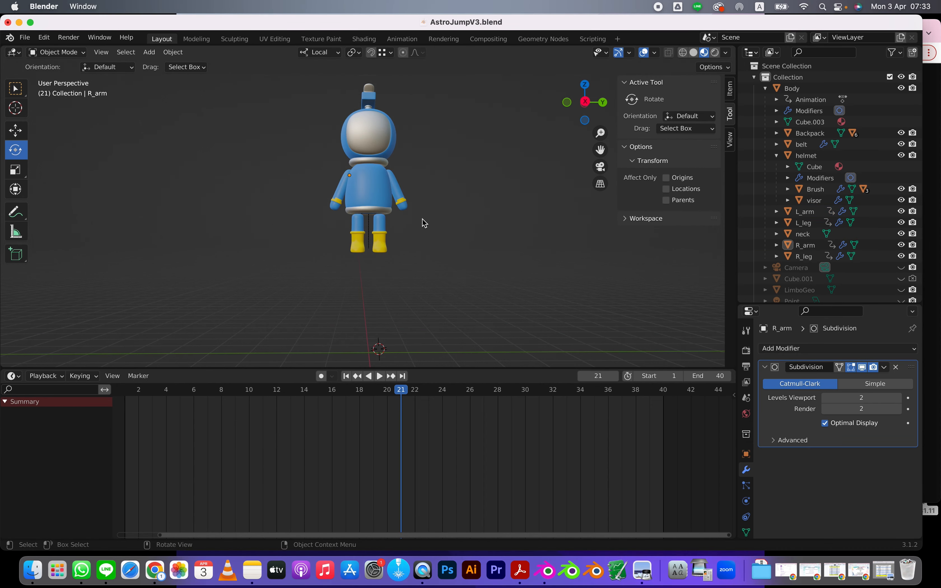
{"action": "left_click", "coordinate": [372, 237]}
{"action": "left_click_drag", "start_coordinate": [395, 393], "coordinate": [147, 374]}
{"action": "key", "text": "space"}
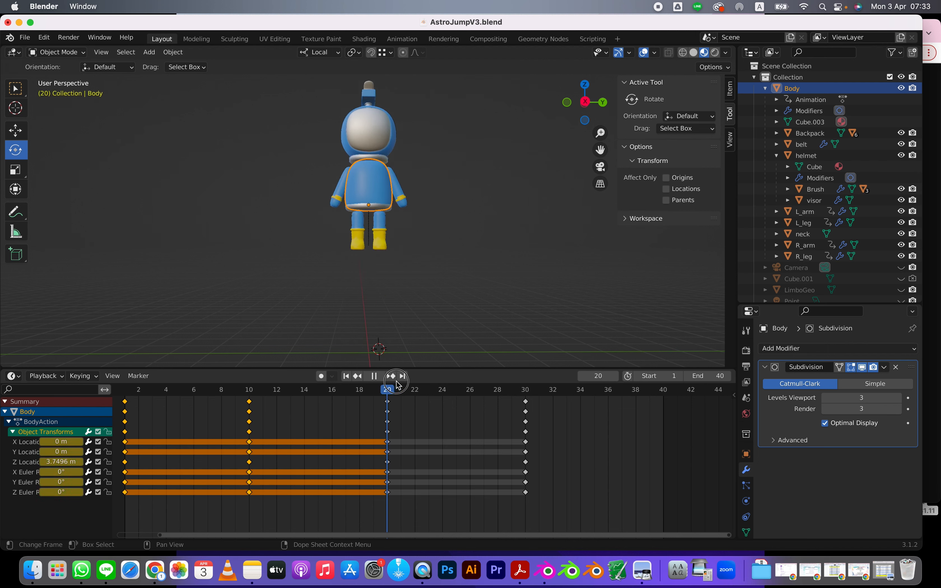
{"action": "left_click", "coordinate": [445, 408]}
{"action": "left_click_drag", "start_coordinate": [446, 407], "coordinate": [390, 414]}
{"action": "left_click_drag", "start_coordinate": [298, 418], "coordinate": [387, 418]}
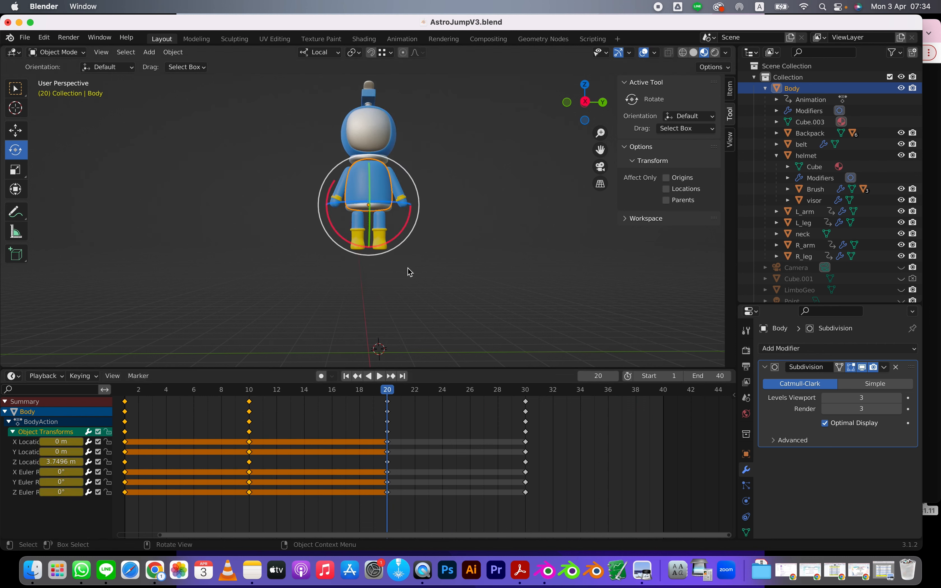
- Spread the legs sideways at frame 20, swinging the right leg outward and the left leg about 56.3° around local X
{"action": "left_click", "coordinate": [364, 241]}
{"action": "left_click", "coordinate": [358, 245]}
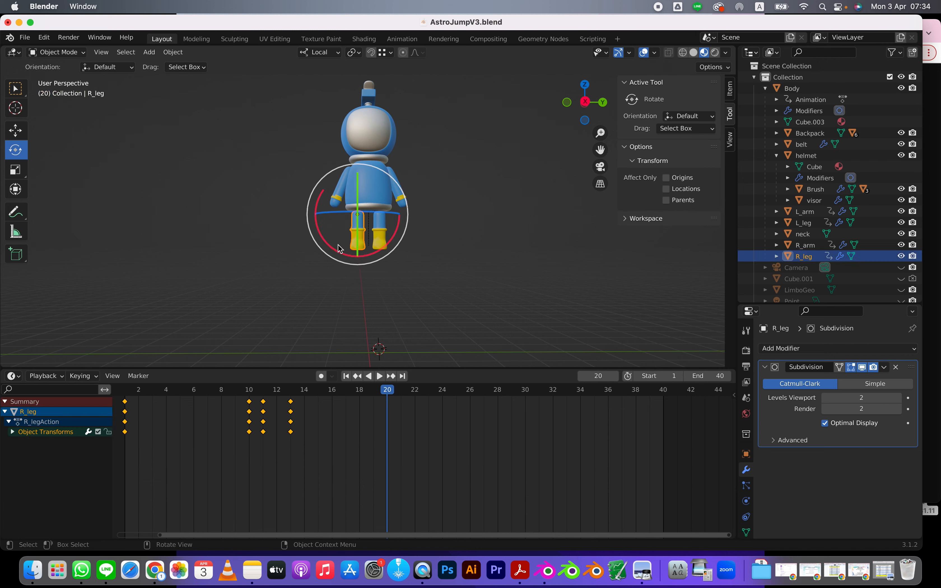
{"action": "left_click_drag", "start_coordinate": [333, 249], "coordinate": [282, 202]}
{"action": "left_click", "coordinate": [438, 261]}
{"action": "left_click", "coordinate": [384, 246]}
{"action": "left_click_drag", "start_coordinate": [352, 246], "coordinate": [431, 264]}
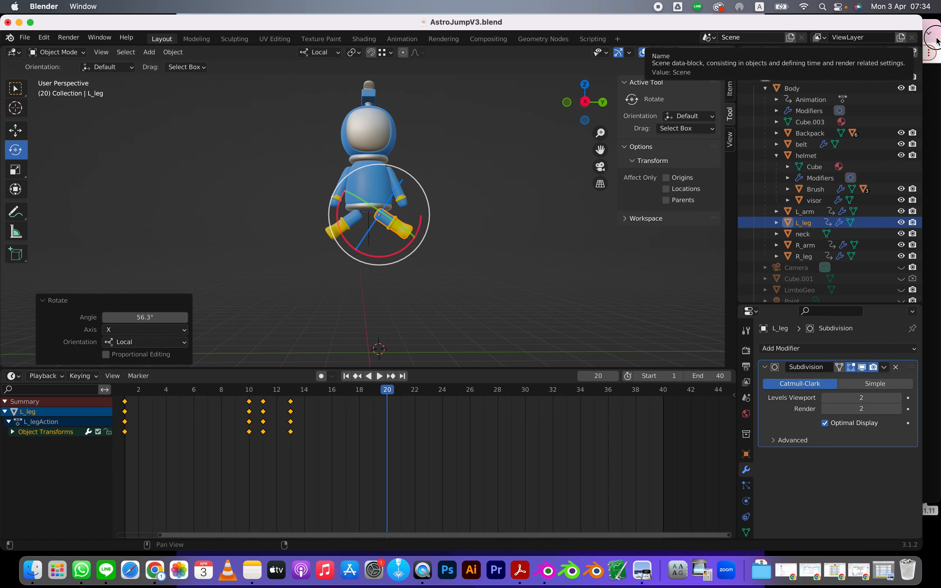
- Switch to Chrome to study the Mid-air pose in the jump reference drawings, and return to Blender
{"action": "left_click", "coordinate": [928, 34]}
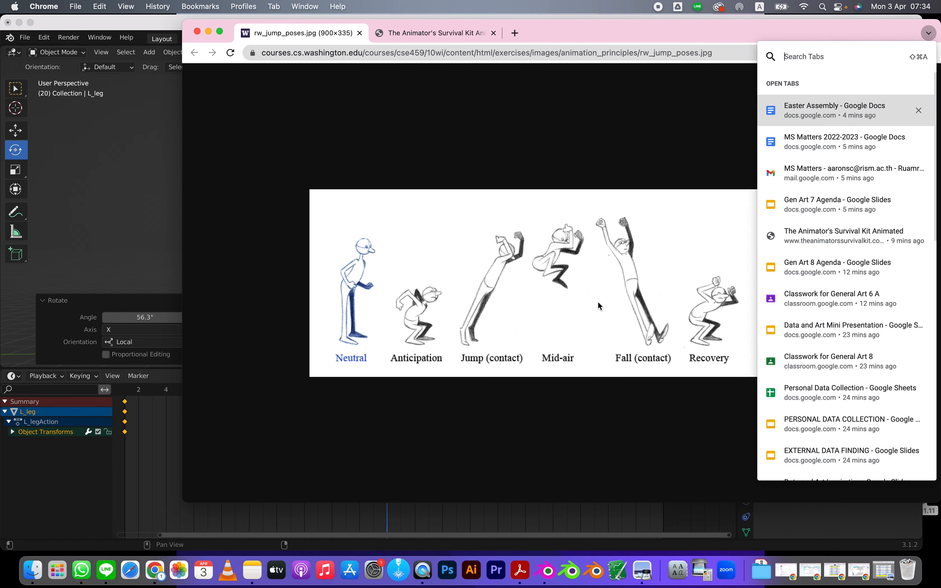
{"action": "left_click", "coordinate": [551, 261]}
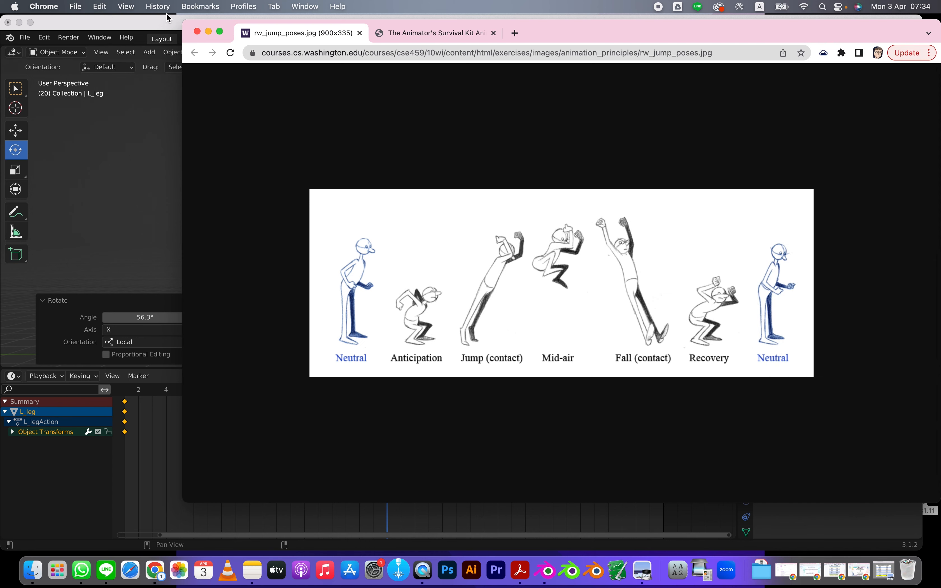
{"action": "left_click", "coordinate": [161, 22]}
- Select both legs and insert a Rotation keyframe at frame 20
{"action": "middle_click_drag", "start_coordinate": [468, 282], "coordinate": [556, 281]}
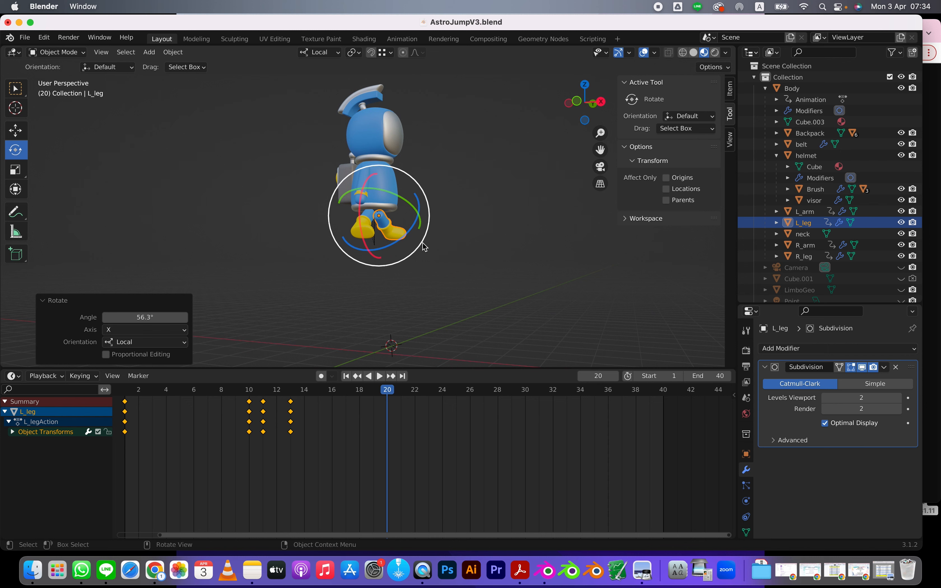
{"action": "left_click", "coordinate": [309, 257]}
{"action": "left_click_drag", "start_coordinate": [319, 254], "coordinate": [413, 235]}
{"action": "key", "text": "i"}
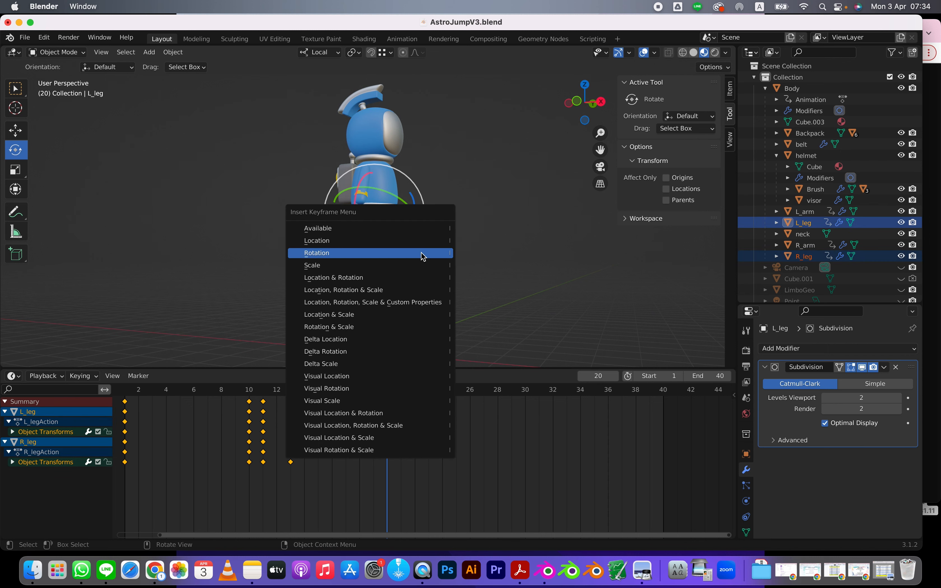
{"action": "left_click", "coordinate": [378, 253]}
{"action": "mouse_move", "coordinate": [387, 392]}
{"action": "left_mouse_down"}
{"action": "mouse_move", "coordinate": [311, 395]}
{"action": "mouse_move", "coordinate": [413, 395]}
{"action": "mouse_move", "coordinate": [388, 395]}
{"action": "left_mouse_up"}
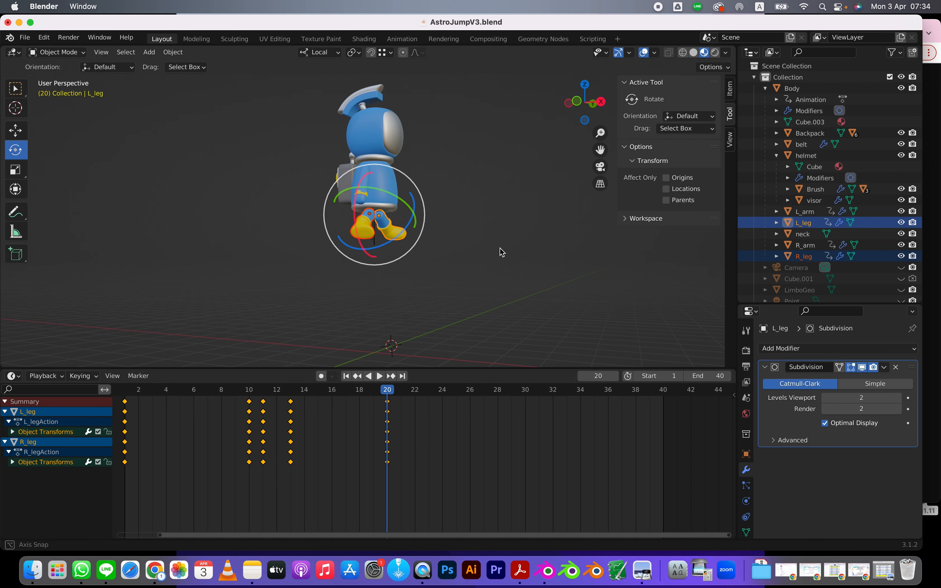
- Rotate the left and right arms outward to nearly horizontal and insert a keyframe for both at frame 20
{"action": "scroll", "coordinate": [505, 255], "scroll_direction": "right", "scroll_amount": 10}
{"action": "left_click", "coordinate": [410, 192]}
{"action": "left_click", "coordinate": [402, 196]}
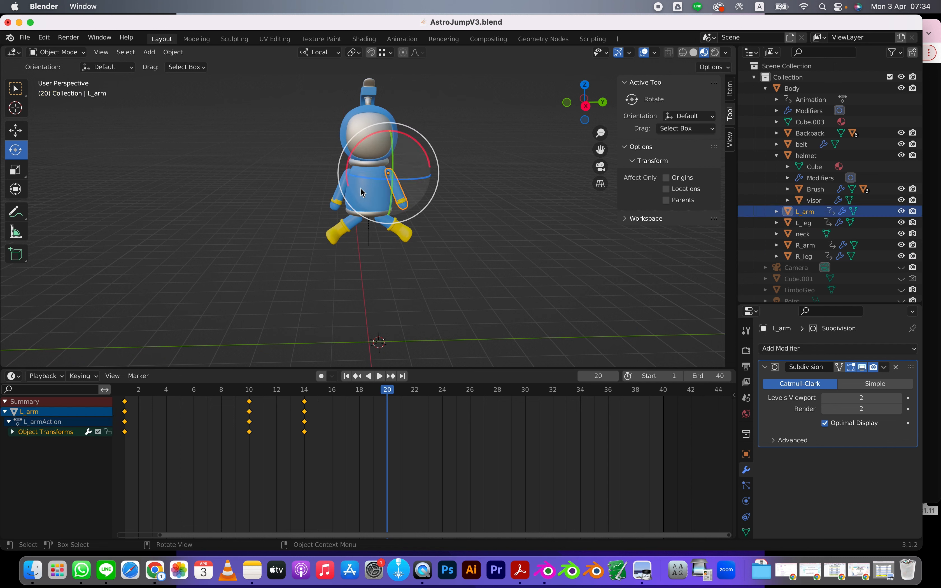
{"action": "left_click_drag", "start_coordinate": [359, 142], "coordinate": [339, 188]}
{"action": "left_click", "coordinate": [334, 203]}
{"action": "left_click_drag", "start_coordinate": [375, 140], "coordinate": [392, 186]}
{"action": "left_click", "coordinate": [412, 180], "text": "shift"}
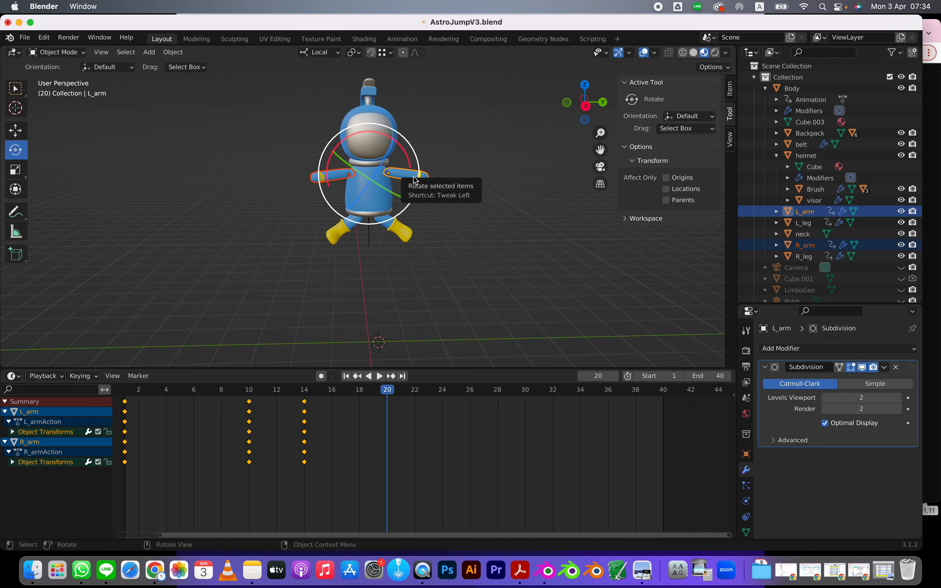
{"action": "key", "text": "i"}
{"action": "left_click", "coordinate": [360, 177]}
- Scrub to frame 28 and copy the left leg's frame 13 keyframe to it
{"action": "left_click_drag", "start_coordinate": [294, 393], "coordinate": [497, 390]}
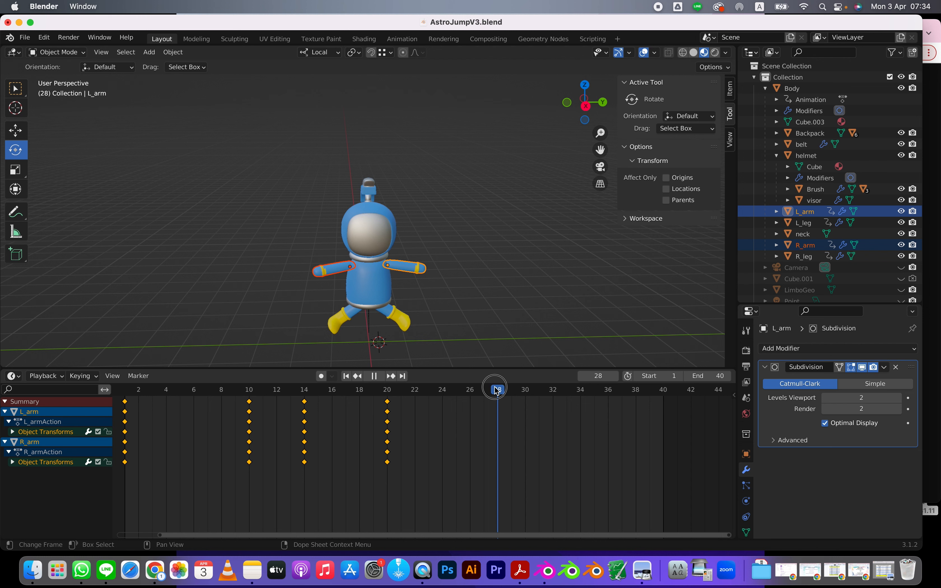
{"action": "mouse_move", "coordinate": [496, 391]}
{"action": "left_mouse_down"}
{"action": "mouse_move", "coordinate": [514, 390]}
{"action": "mouse_move", "coordinate": [497, 390]}
{"action": "left_mouse_up"}
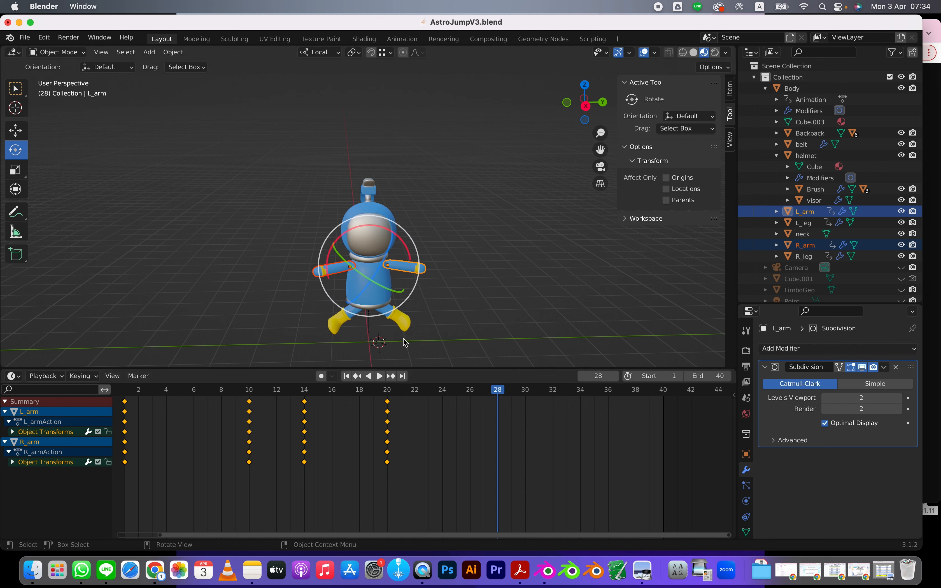
{"action": "left_click", "coordinate": [411, 327]}
{"action": "left_click_drag", "start_coordinate": [312, 445], "coordinate": [291, 400]}
{"action": "key", "text": "super+c"}
{"action": "key", "text": "super+v"}
{"action": "left_click", "coordinate": [286, 328]}
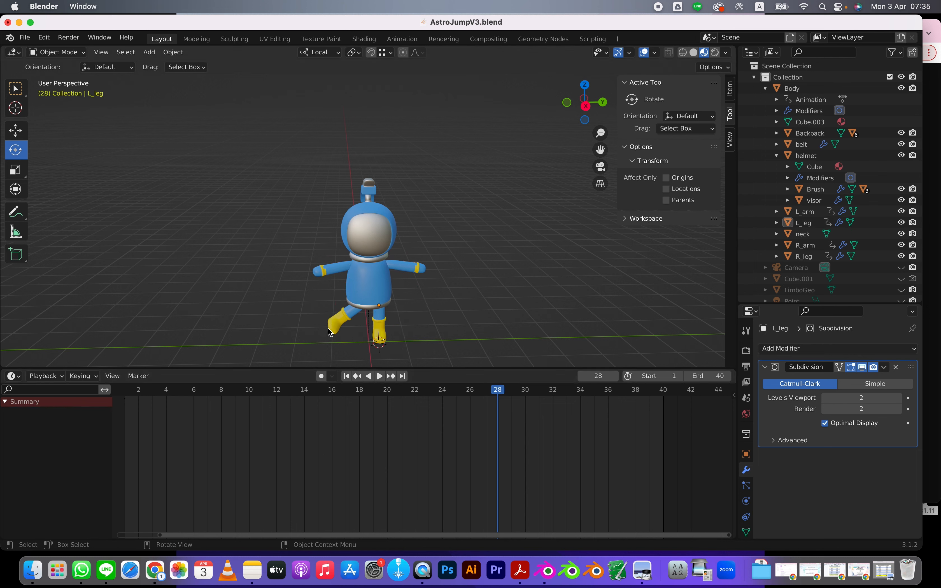
- Copy the right leg's frame 13 keyframe to frame 28
{"action": "left_click", "coordinate": [329, 333]}
{"action": "left_click_drag", "start_coordinate": [311, 438], "coordinate": [280, 401]}
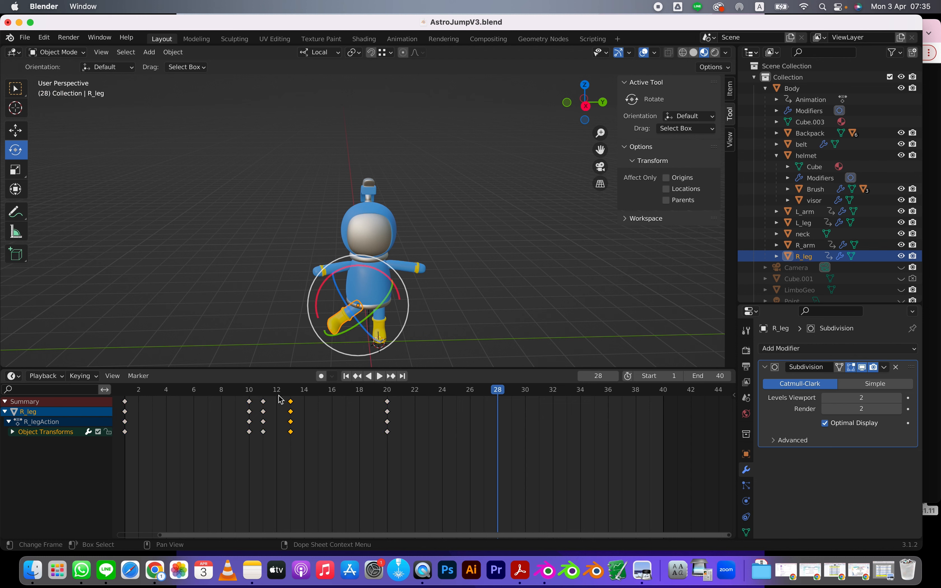
{"action": "key", "text": "super+c"}
{"action": "key", "text": "super+v"}
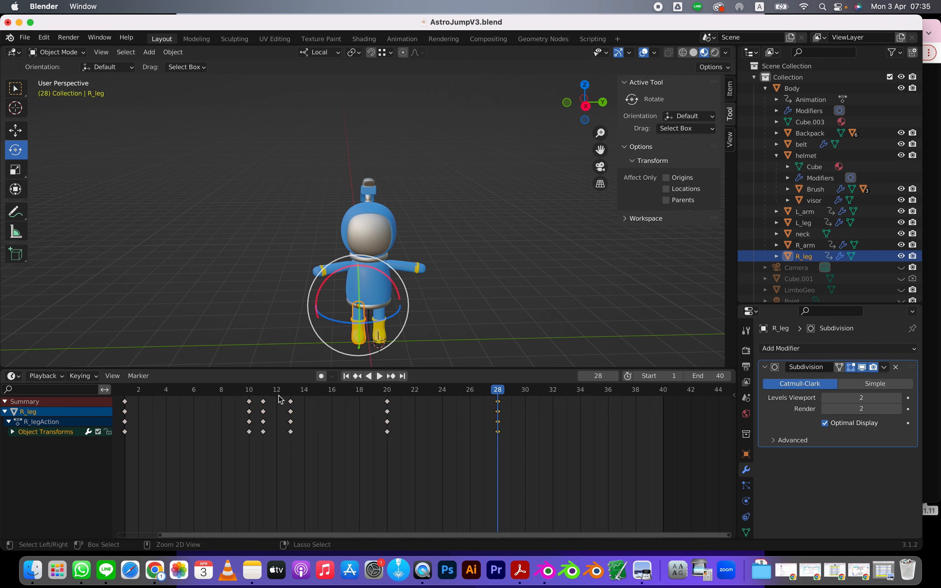
- Rotate both arms upward about 58° around their local X axis and insert a keyframe for both at frame 28
{"action": "left_click", "coordinate": [439, 299]}
{"action": "left_click", "coordinate": [411, 269]}
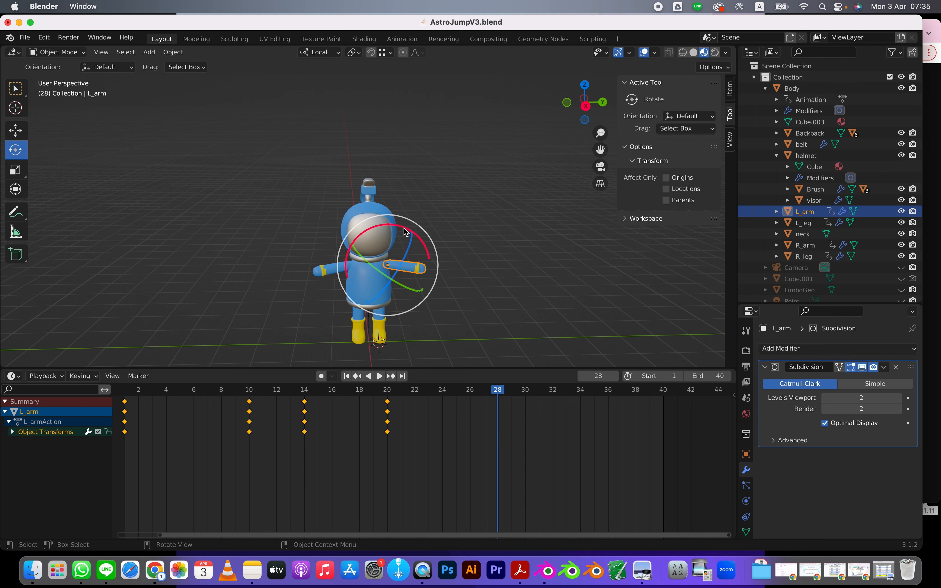
{"action": "left_click_drag", "start_coordinate": [403, 228], "coordinate": [337, 244]}
{"action": "left_click", "coordinate": [327, 275]}
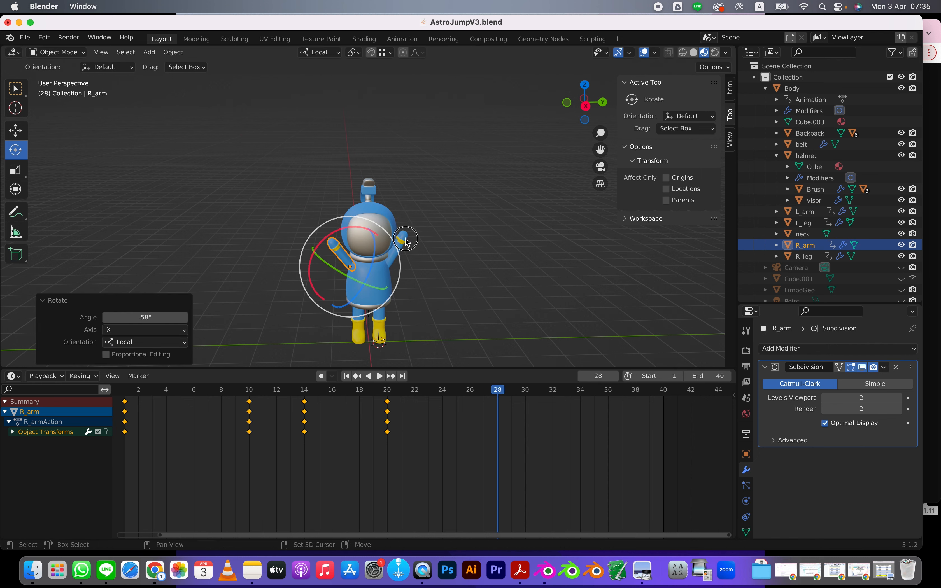
{"action": "left_click", "coordinate": [405, 241], "text": "shift"}
{"action": "key", "text": "i"}
{"action": "left_click", "coordinate": [410, 264]}
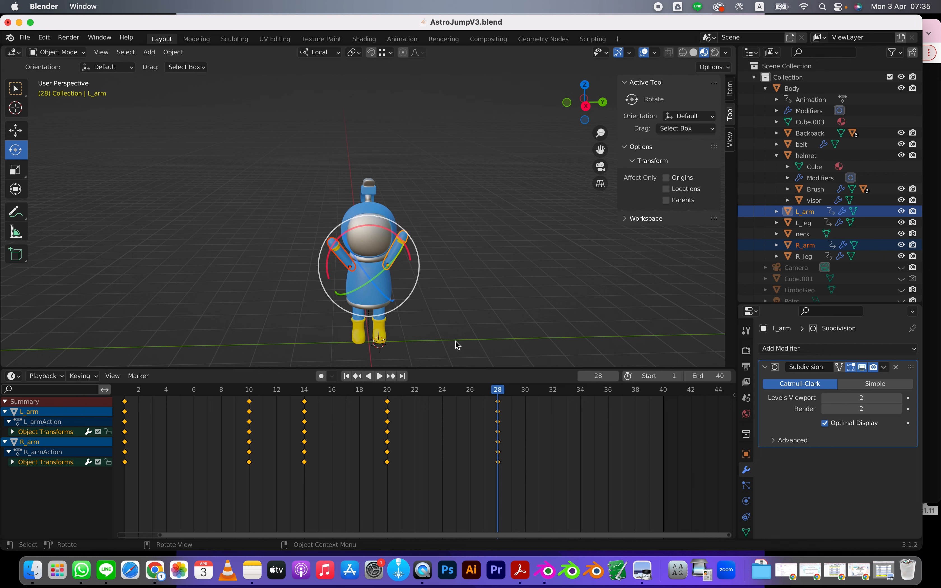
- Move the body down about 0.44 m along Z at frame 32 and insert a Location & Rotation keyframe
{"action": "left_click_drag", "start_coordinate": [499, 391], "coordinate": [553, 392]}
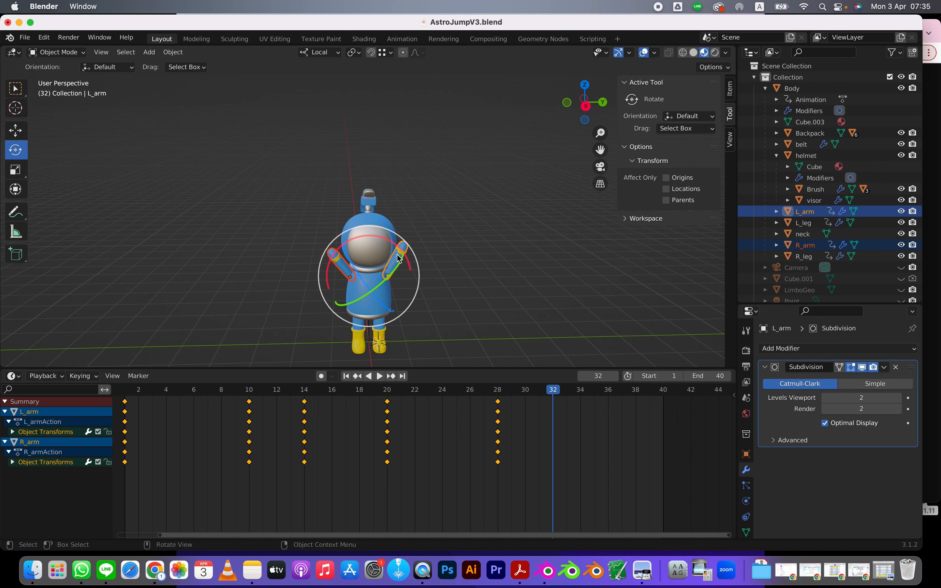
{"action": "left_click_drag", "start_coordinate": [267, 393], "coordinate": [522, 423]}
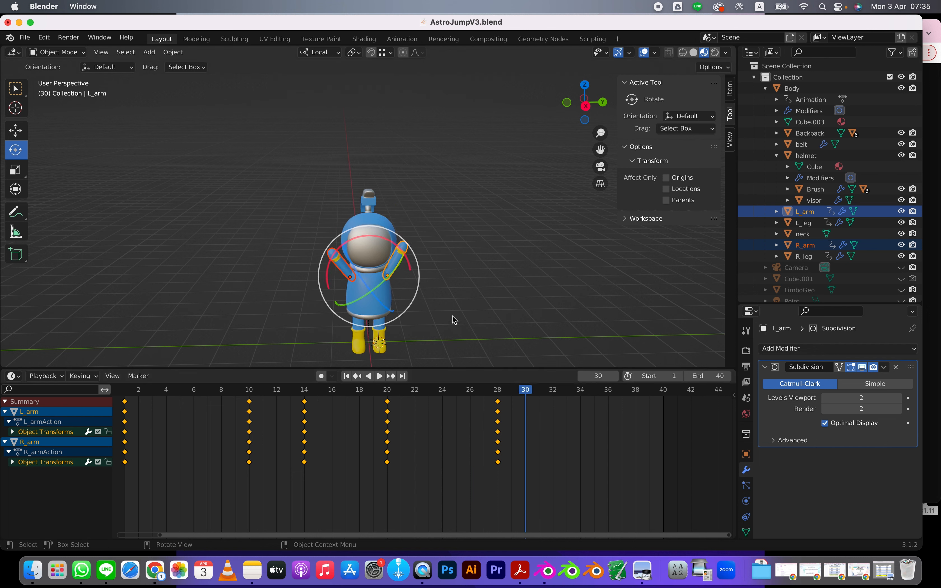
{"action": "key", "text": "alt+a"}
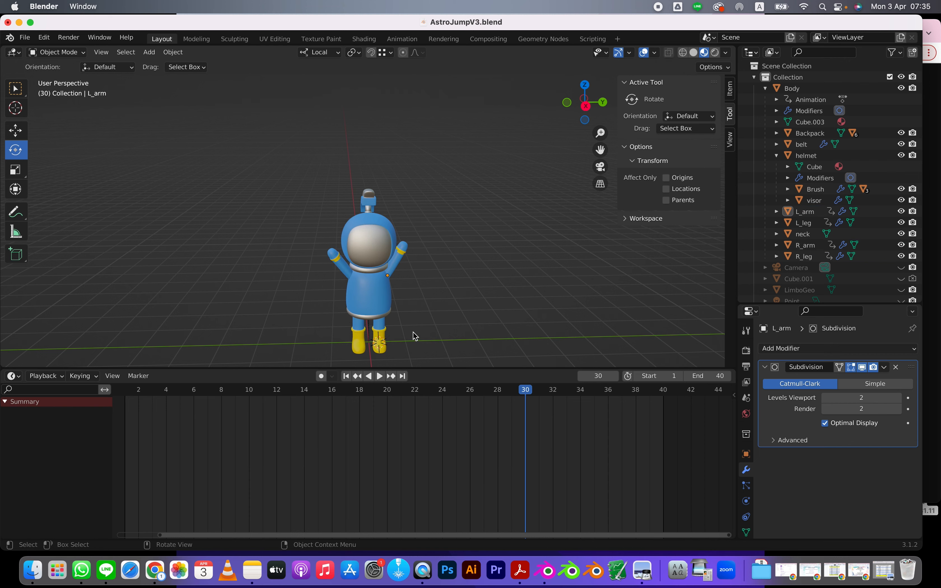
{"action": "left_click", "coordinate": [372, 309]}
{"action": "middle_click_drag", "start_coordinate": [389, 338], "coordinate": [452, 298]}
{"action": "left_click_drag", "start_coordinate": [510, 392], "coordinate": [552, 393]}
{"action": "left_click", "coordinate": [16, 130]}
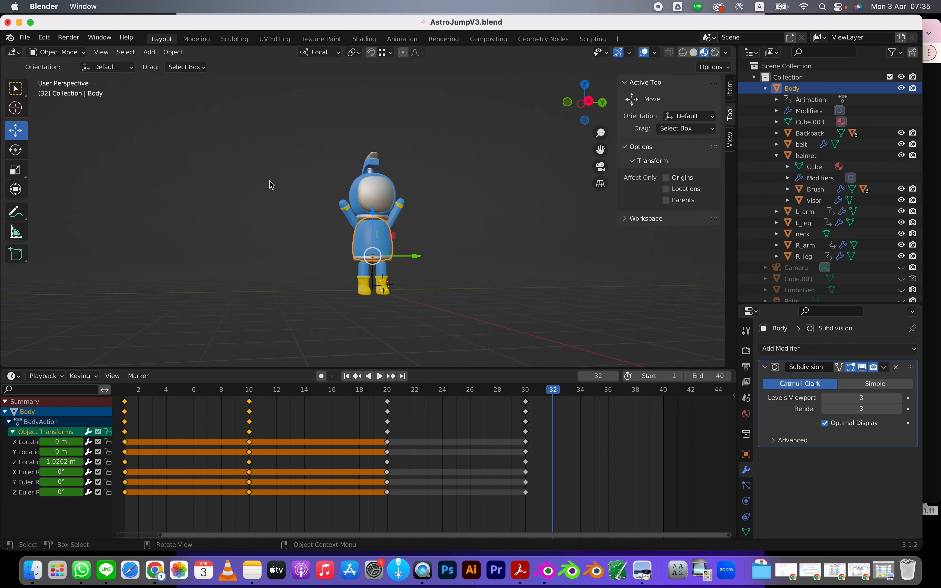
{"action": "left_click_drag", "start_coordinate": [248, 390], "coordinate": [552, 389]}
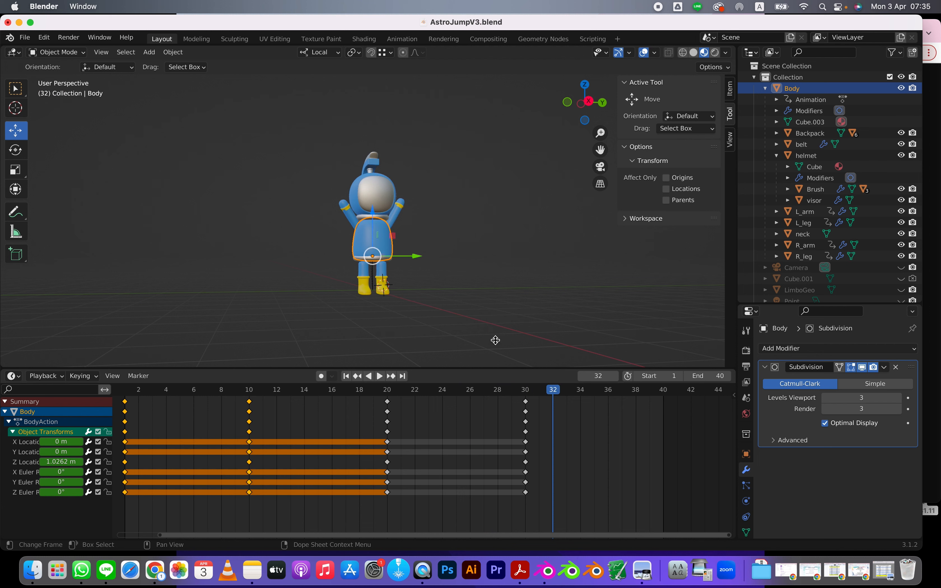
{"action": "left_click_drag", "start_coordinate": [375, 217], "coordinate": [372, 233]}
{"action": "key", "text": "i"}
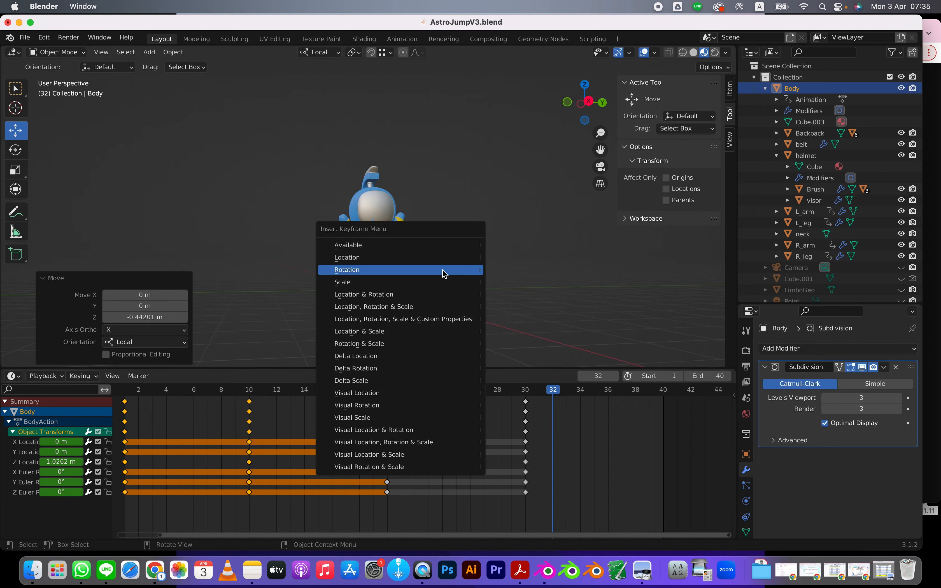
{"action": "left_click", "coordinate": [422, 294]}
- Select both legs, raise them about 0.14 m along Z at frame 30 and insert a keyframe
{"action": "left_click_drag", "start_coordinate": [439, 314], "coordinate": [353, 306]}
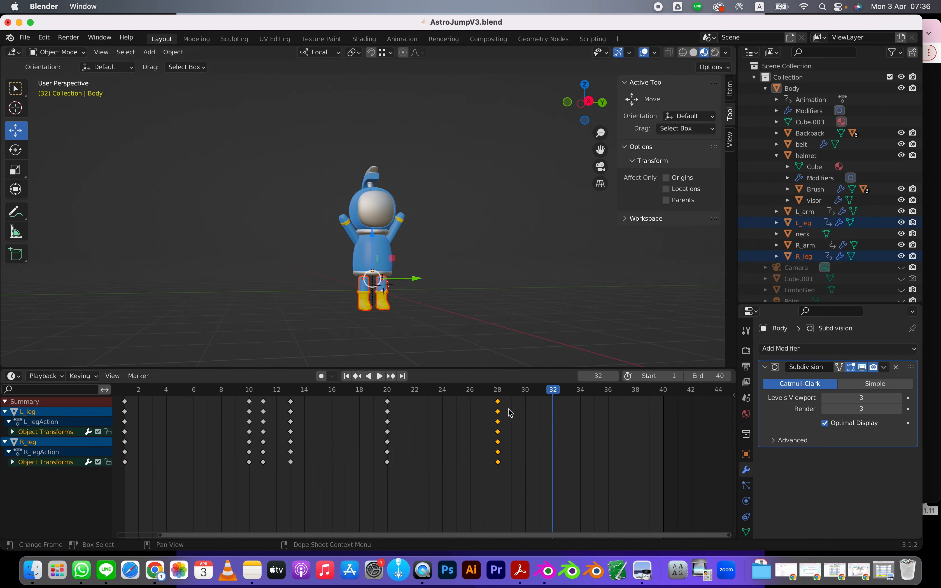
{"action": "left_click", "coordinate": [498, 390]}
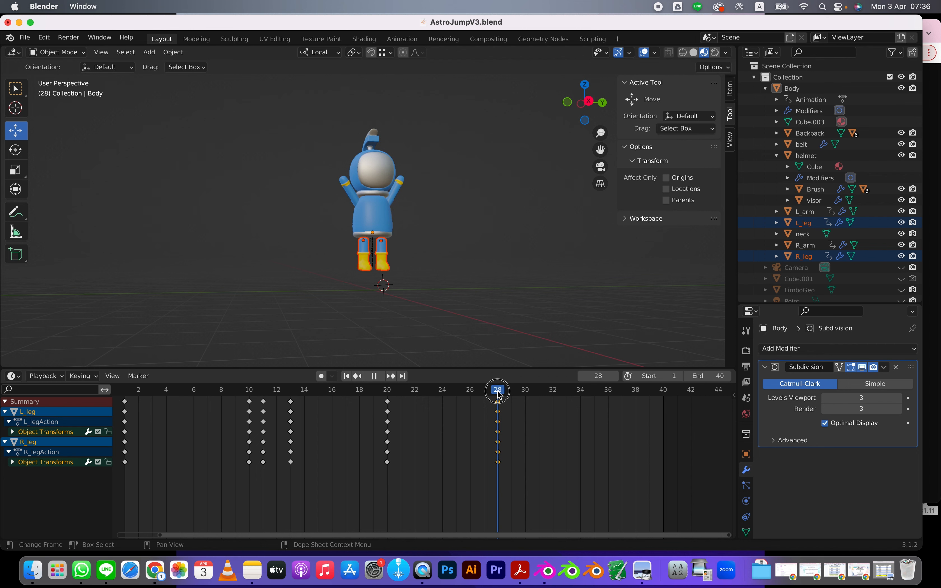
{"action": "left_click_drag", "start_coordinate": [501, 395], "coordinate": [526, 394]}
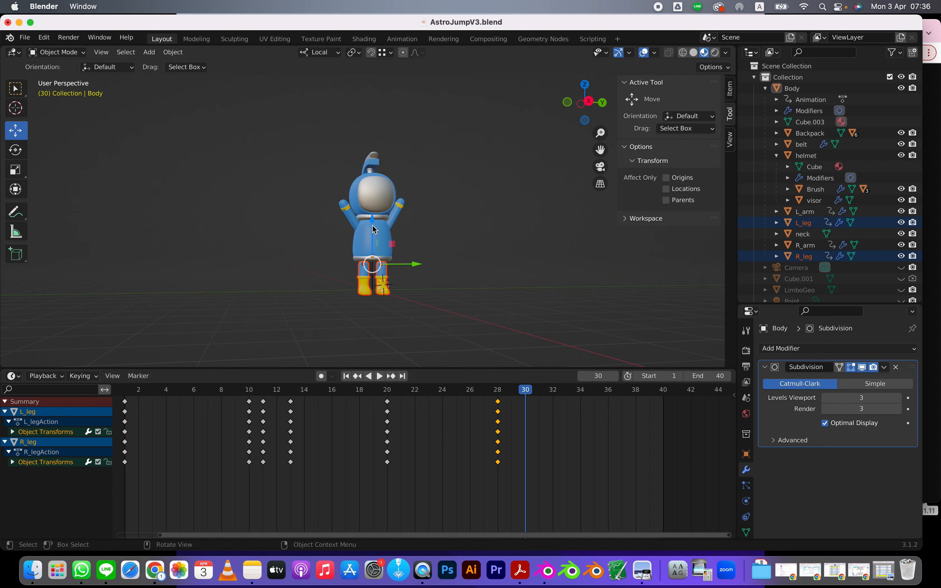
{"action": "key", "text": "g"}
{"action": "key", "text": "z"}
{"action": "left_click", "coordinate": [373, 213]}
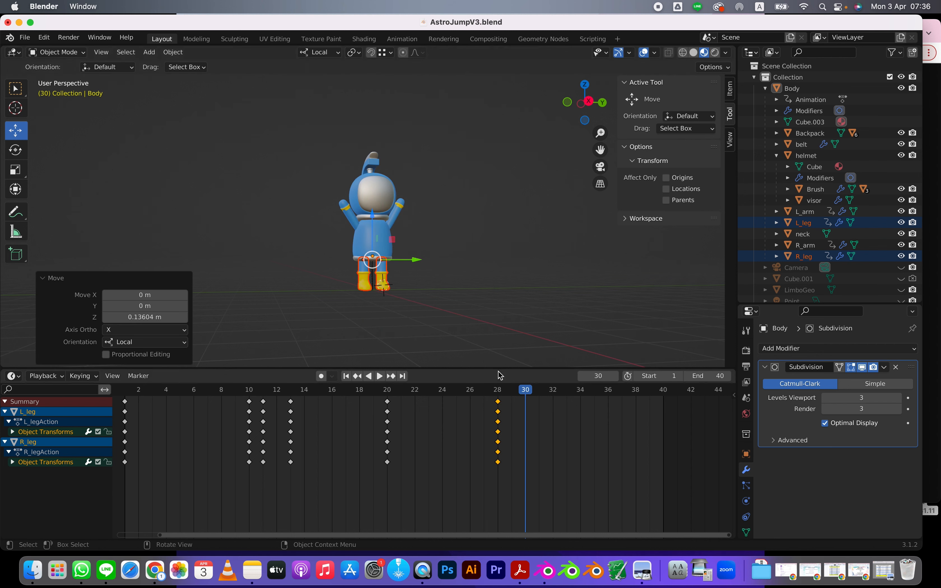
{"action": "key", "text": "i"}
{"action": "left_click", "coordinate": [455, 292]}
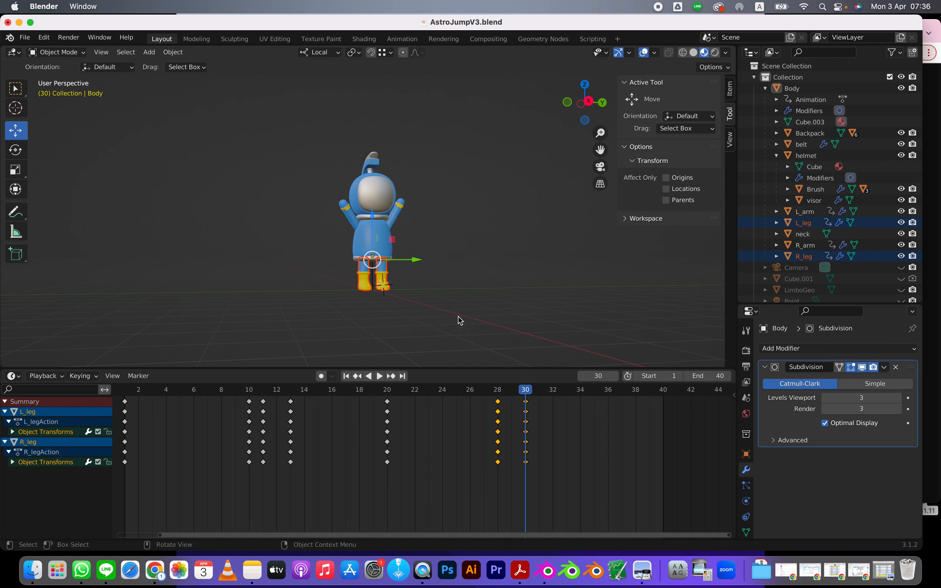
- Nudge both legs down about 0.02 m along Z at frame 29
{"action": "key", "text": "Left"}
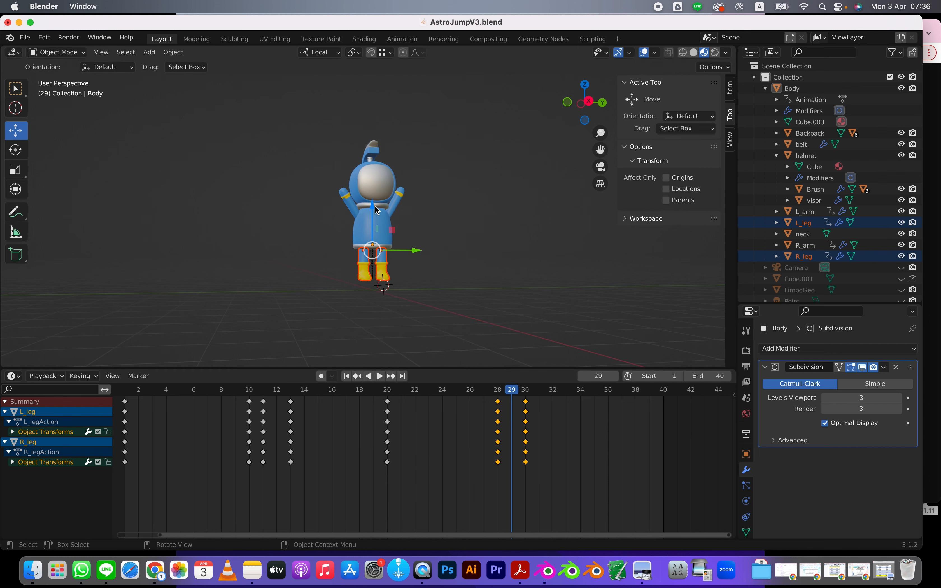
{"action": "left_click_drag", "start_coordinate": [374, 212], "coordinate": [374, 214]}
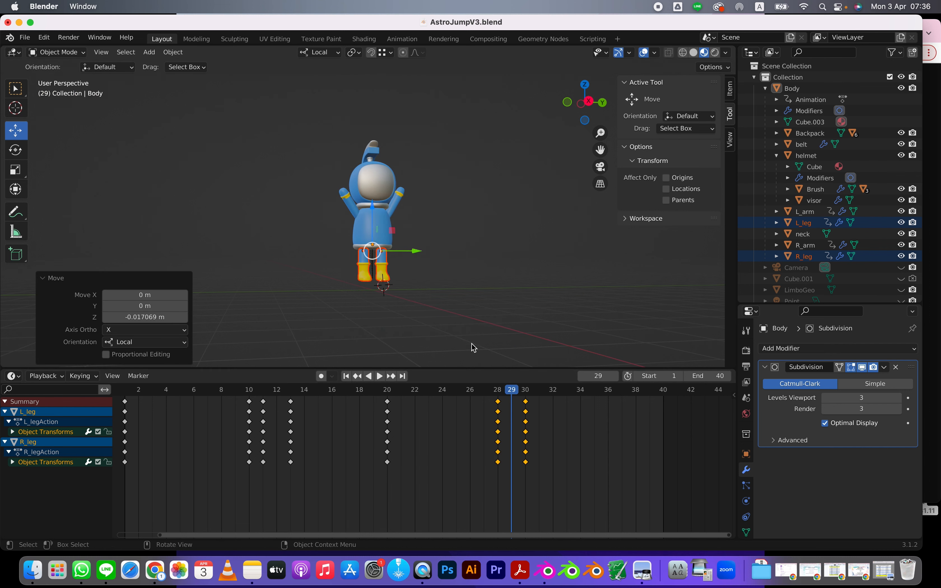
{"action": "left_click", "coordinate": [479, 329]}
- Reselect both legs, raise them about 0.39 m along Z at frame 32 and insert a keyframe
{"action": "left_click_drag", "start_coordinate": [348, 258], "coordinate": [412, 276]}
{"action": "left_click_drag", "start_coordinate": [511, 389], "coordinate": [554, 396]}
{"action": "left_click_drag", "start_coordinate": [371, 231], "coordinate": [371, 219]}
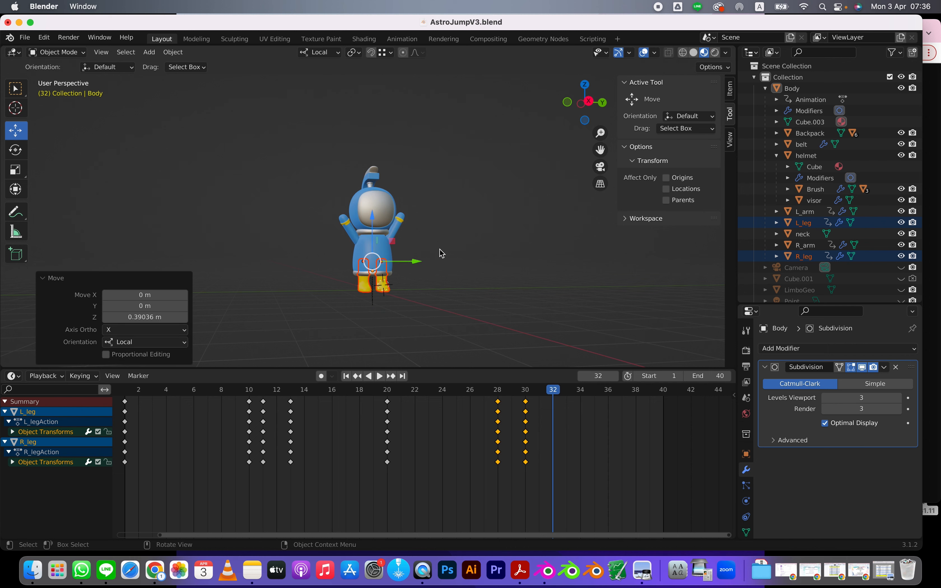
{"action": "key", "text": "i"}
{"action": "left_click", "coordinate": [444, 264]}
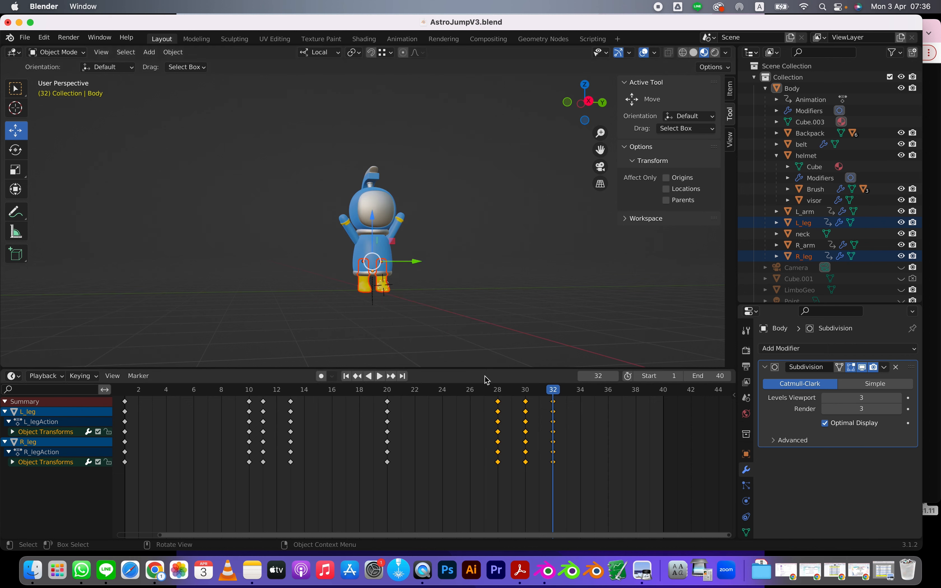
- Go to frame 35 and move the body back up to its standing height
{"action": "left_click_drag", "start_coordinate": [482, 389], "coordinate": [551, 379]}
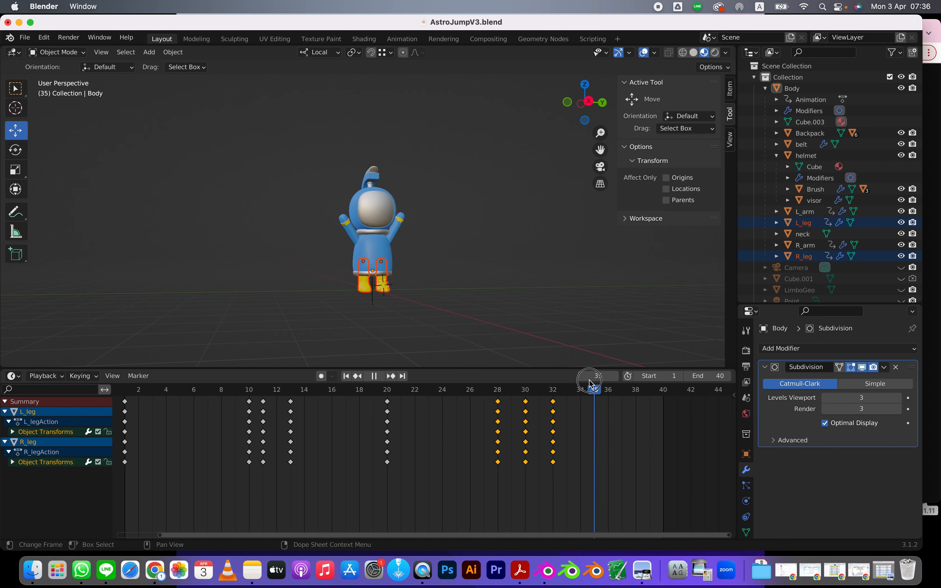
{"action": "left_click", "coordinate": [455, 249]}
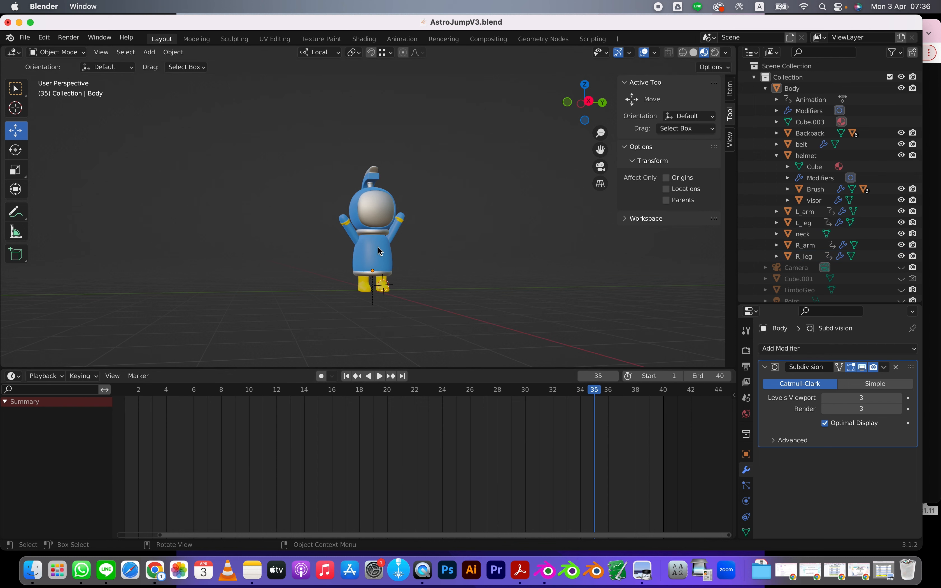
{"action": "left_click", "coordinate": [372, 229]}
{"action": "left_click_drag", "start_coordinate": [373, 229], "coordinate": [372, 215]}
{"action": "left_click_drag", "start_coordinate": [140, 510], "coordinate": [117, 400]}
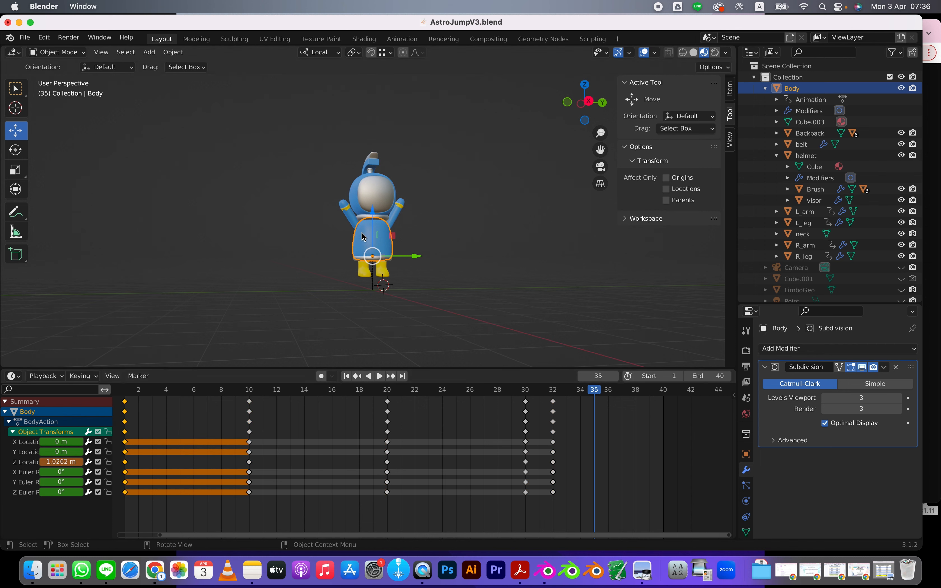
{"action": "key", "text": "ctrl+v"}
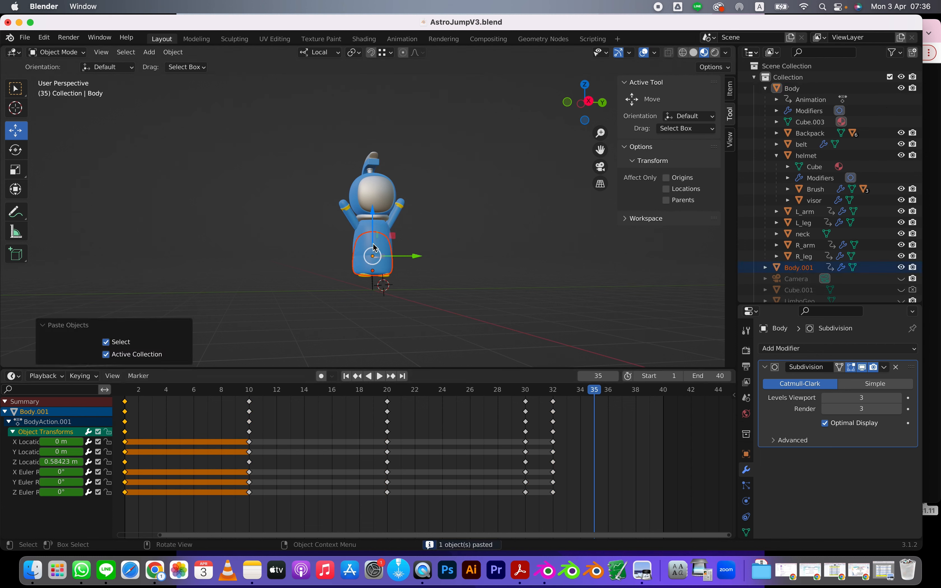
{"action": "key", "text": "super+z"}
- Copy the body's frame 1 keyframe and paste it at frame 35
{"action": "left_click", "coordinate": [462, 281]}
{"action": "left_click", "coordinate": [354, 237]}
{"action": "left_click_drag", "start_coordinate": [137, 511], "coordinate": [98, 415]}
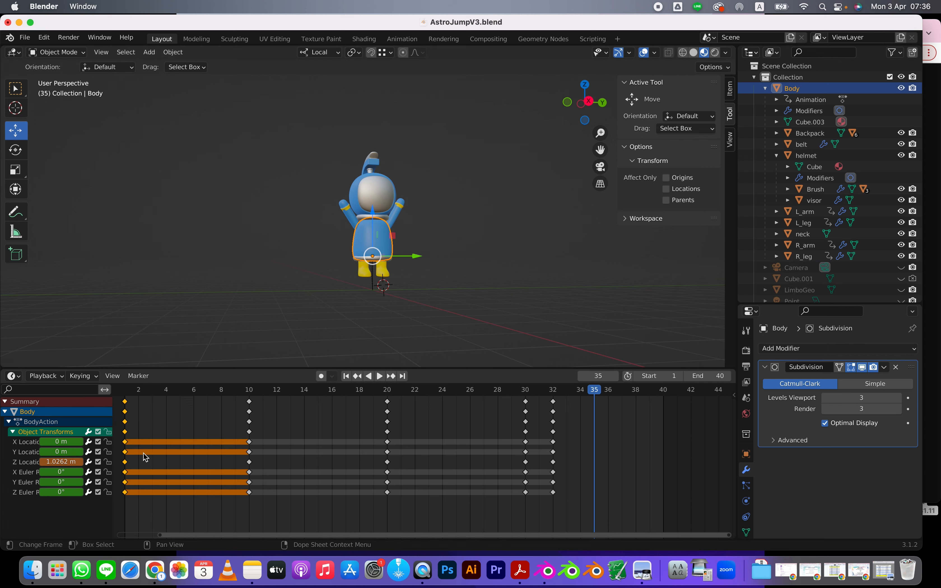
{"action": "key", "text": "ctrl+c"}
{"action": "key", "text": "ctrl+v"}
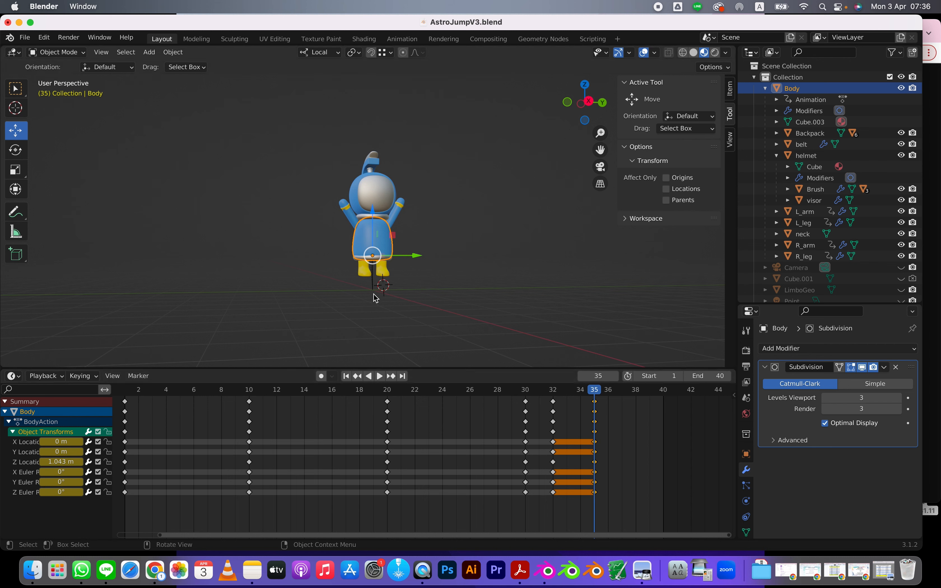
- Play the animation briefly and return to frame 35
{"action": "key", "text": "space"}
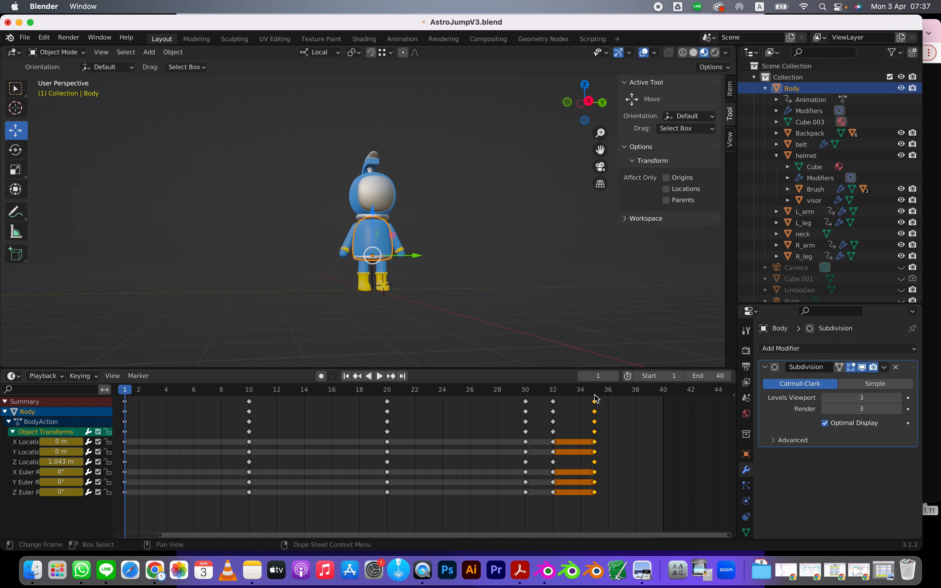
{"action": "left_click", "coordinate": [594, 391]}
{"action": "mouse_move", "coordinate": [592, 391]}
{"action": "left_mouse_down"}
{"action": "mouse_move", "coordinate": [530, 396]}
{"action": "mouse_move", "coordinate": [570, 395]}
{"action": "mouse_move", "coordinate": [319, 359]}
{"action": "mouse_move", "coordinate": [128, 376]}
{"action": "mouse_move", "coordinate": [593, 390]}
{"action": "left_mouse_up"}
{"action": "key", "text": "space"}
- Lower both legs to ground level at frame 35 and insert a Location & Rotation keyframe for them
{"action": "left_click_drag", "start_coordinate": [432, 291], "coordinate": [406, 266]}
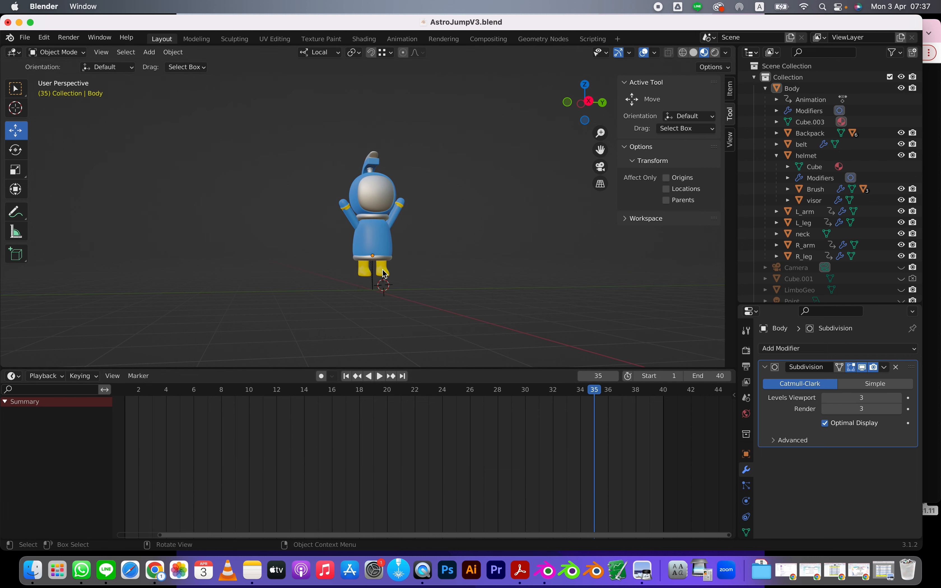
{"action": "left_click", "coordinate": [383, 273]}
{"action": "left_click", "coordinate": [361, 272], "text": "shift"}
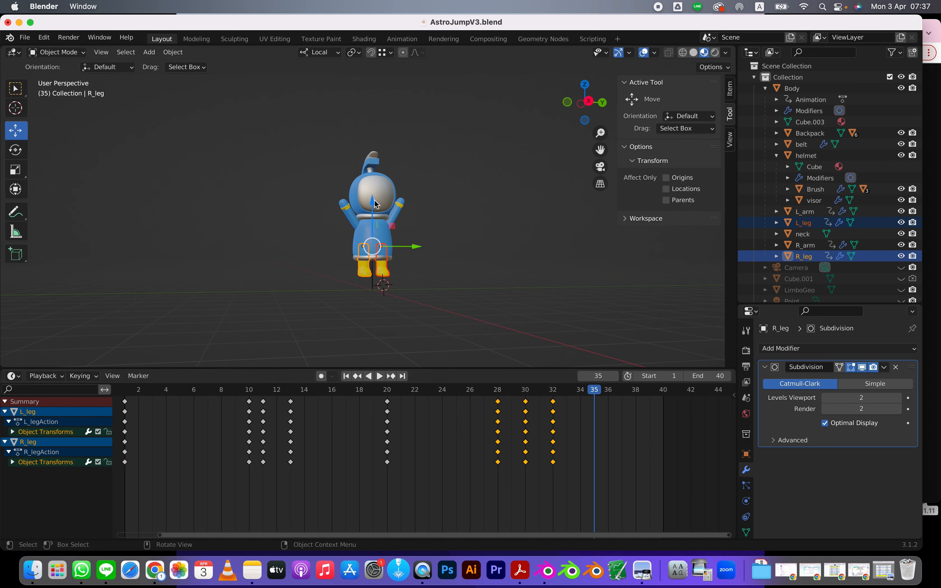
{"action": "left_click_drag", "start_coordinate": [372, 203], "coordinate": [373, 214]}
{"action": "mouse_move", "coordinate": [451, 290]}
{"action": "middle_mouse_down"}
{"action": "mouse_move", "coordinate": [484, 284]}
{"action": "mouse_move", "coordinate": [465, 294]}
{"action": "middle_mouse_up"}
{"action": "left_click_drag", "start_coordinate": [372, 211], "coordinate": [372, 211]}
{"action": "middle_click_drag", "start_coordinate": [482, 274], "coordinate": [451, 281]}
{"action": "key", "text": "i"}
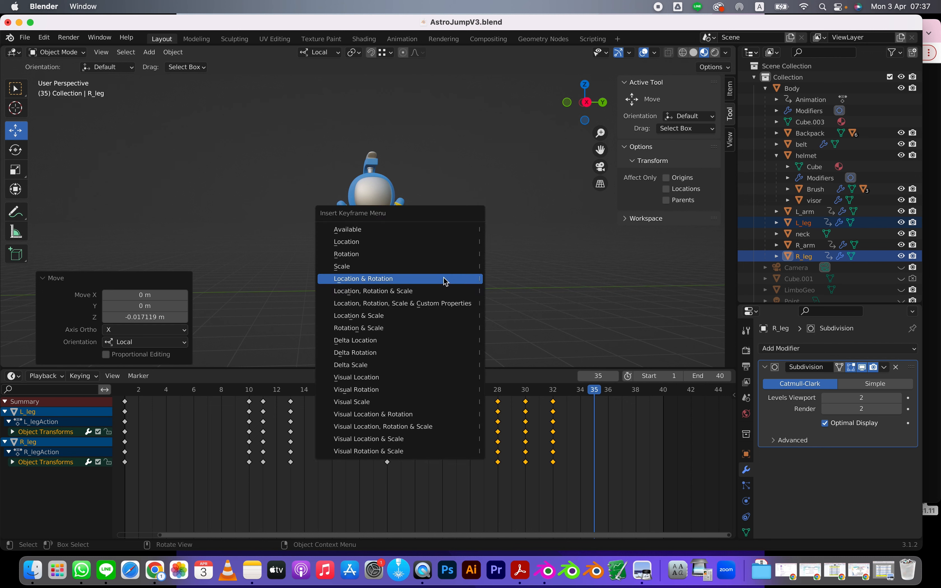
{"action": "left_click", "coordinate": [441, 279]}
- Scrub back to frame 1, clear the selection and play the jump animation through to review it
{"action": "left_click_drag", "start_coordinate": [548, 389], "coordinate": [174, 340]}
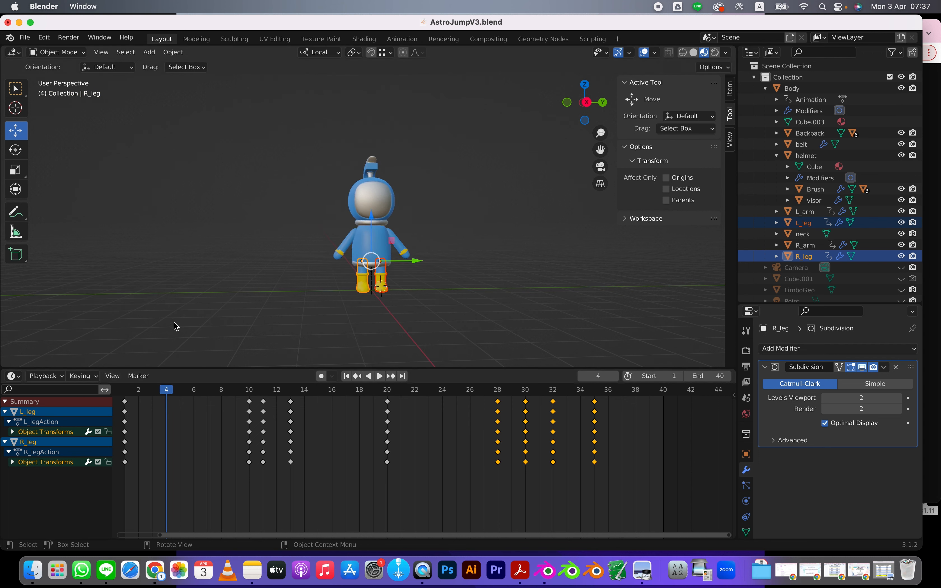
{"action": "left_click_drag", "start_coordinate": [163, 393], "coordinate": [115, 394]}
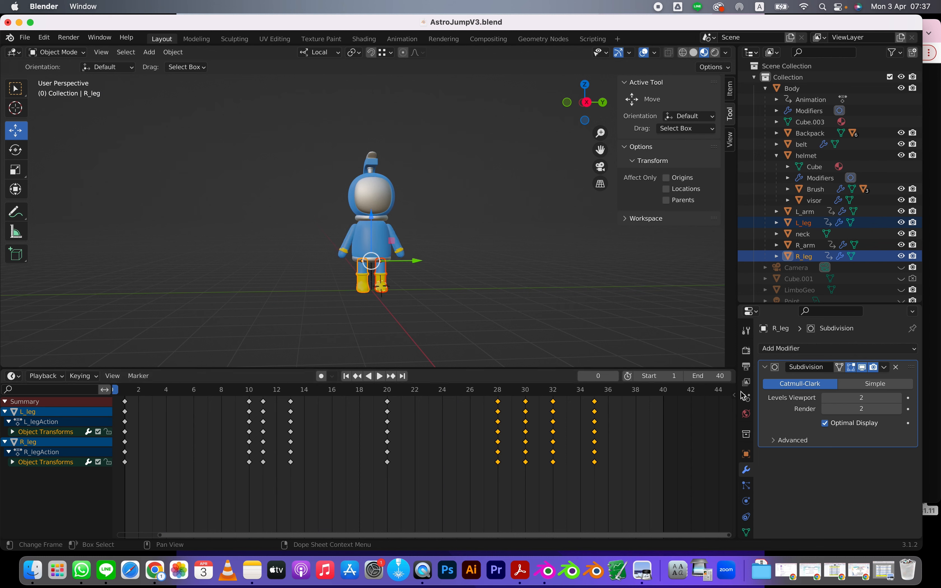
{"action": "left_click_drag", "start_coordinate": [129, 392], "coordinate": [130, 393]}
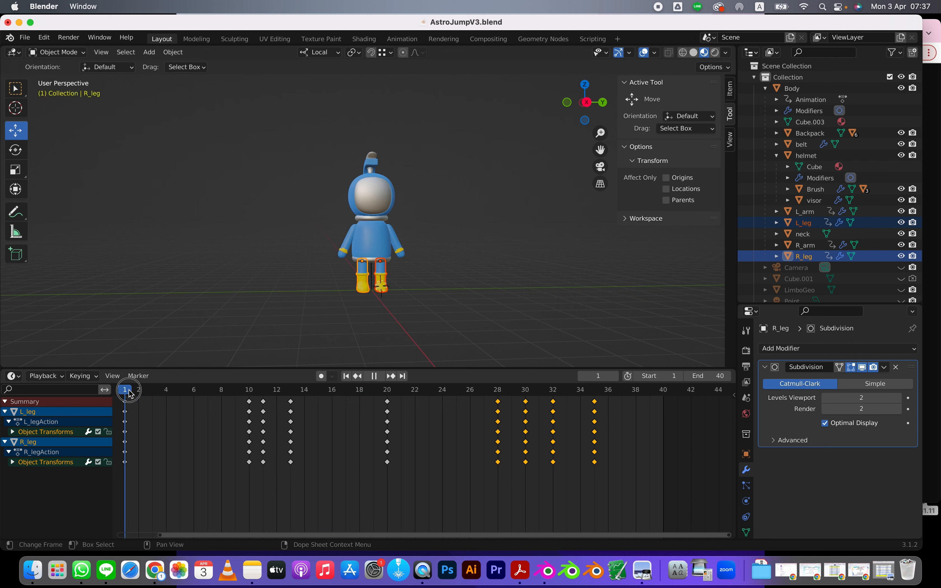
{"action": "left_click", "coordinate": [349, 328]}
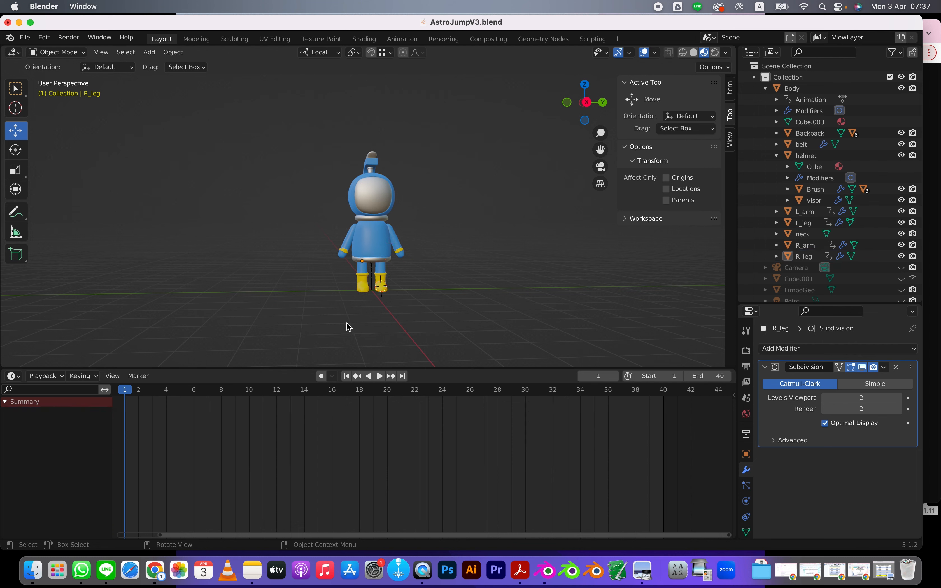
{"action": "left_click", "coordinate": [379, 376]}
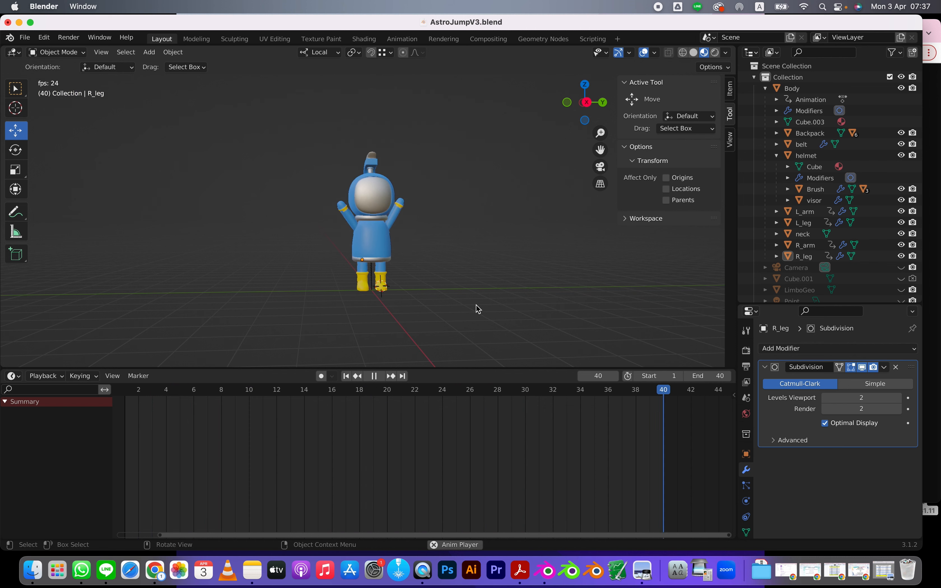
{"action": "key", "text": "space"}
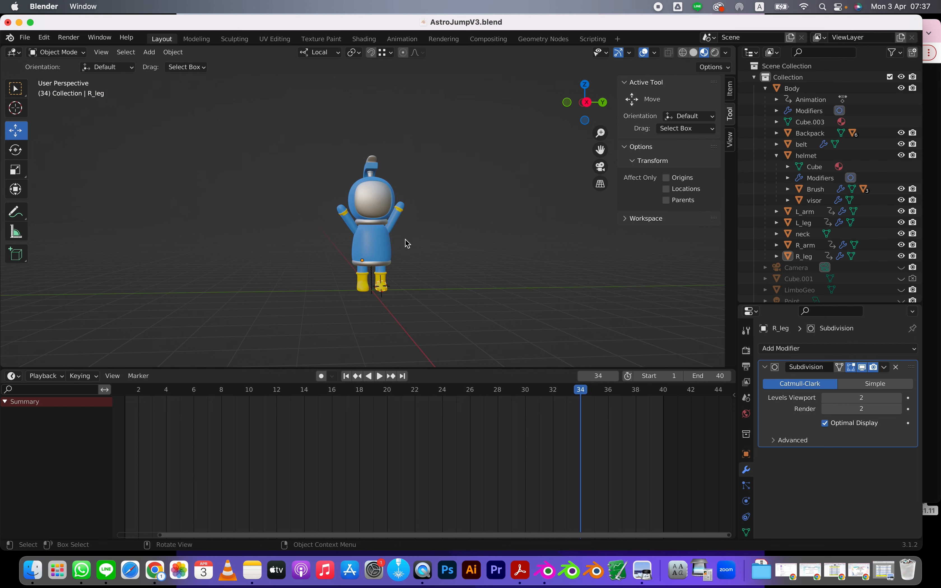
- Insert a Rotation keyframe at frame 32 for the left arm and the right arm, keeping both arms raised
{"action": "left_click", "coordinate": [394, 214]}
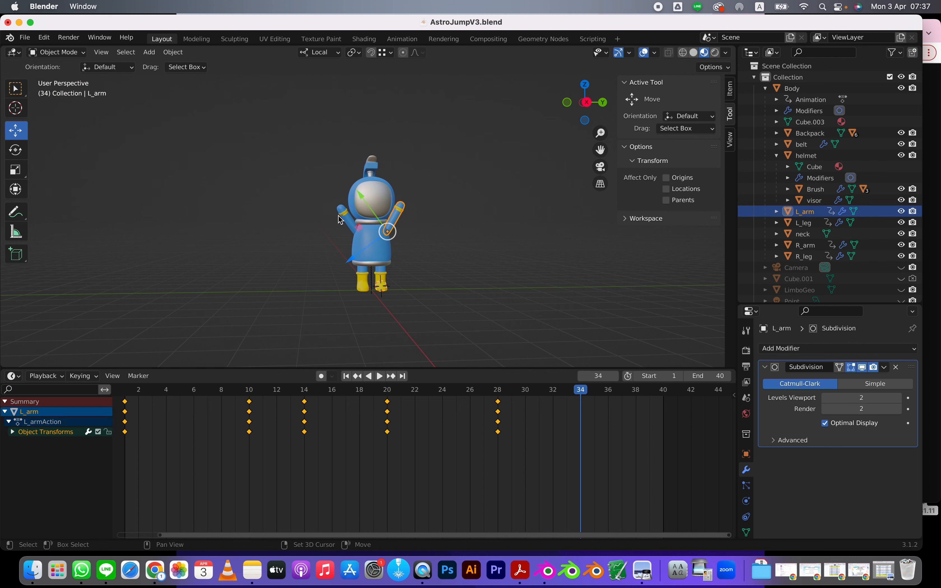
{"action": "left_click_drag", "start_coordinate": [497, 394], "coordinate": [554, 393]}
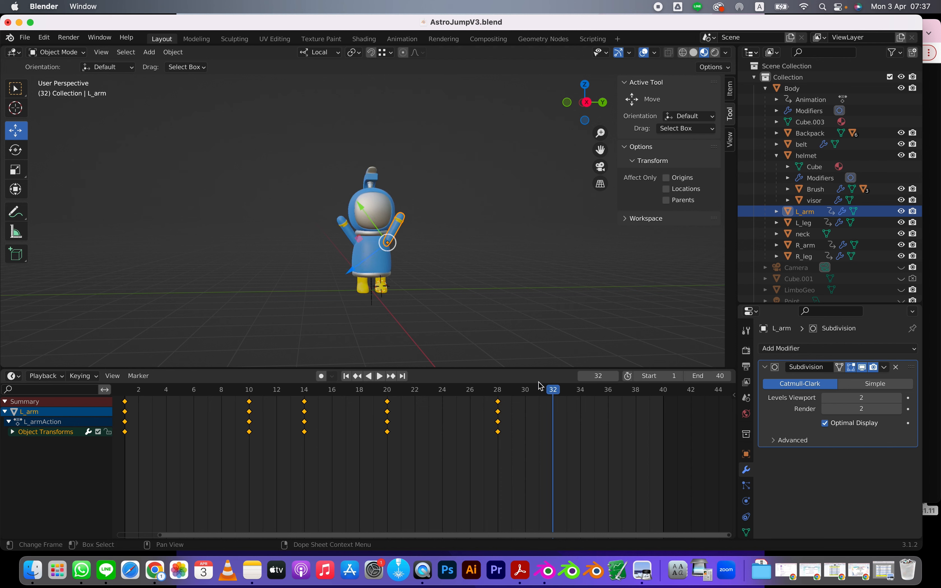
{"action": "left_click_drag", "start_coordinate": [520, 450], "coordinate": [463, 394]}
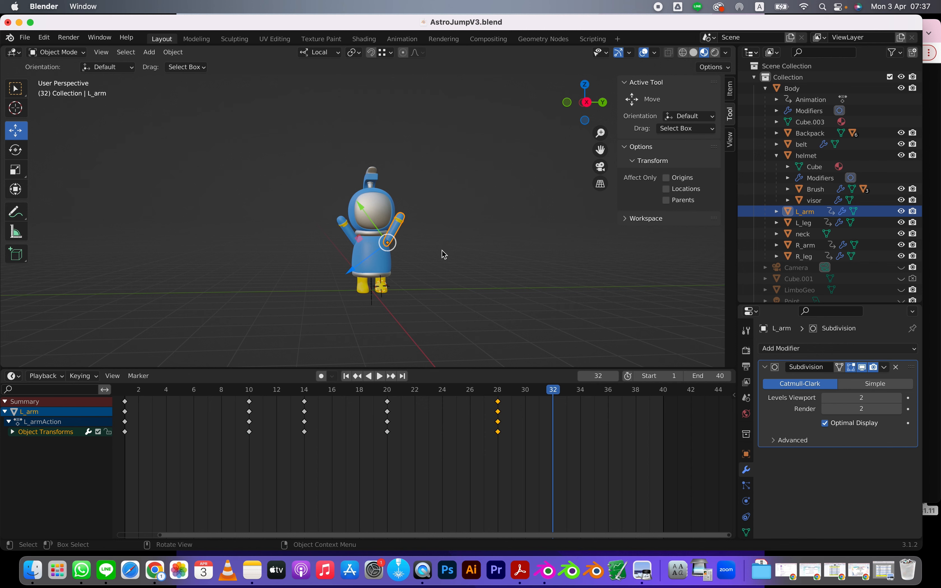
{"action": "key", "text": "i"}
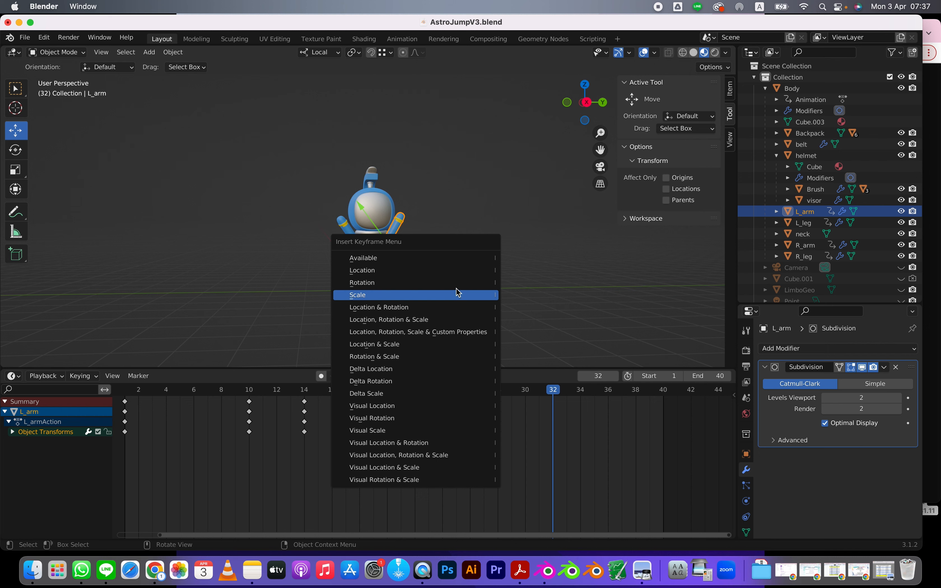
{"action": "left_click", "coordinate": [455, 285]}
{"action": "left_click", "coordinate": [351, 237]}
{"action": "key", "text": "i"}
{"action": "left_click", "coordinate": [337, 237]}
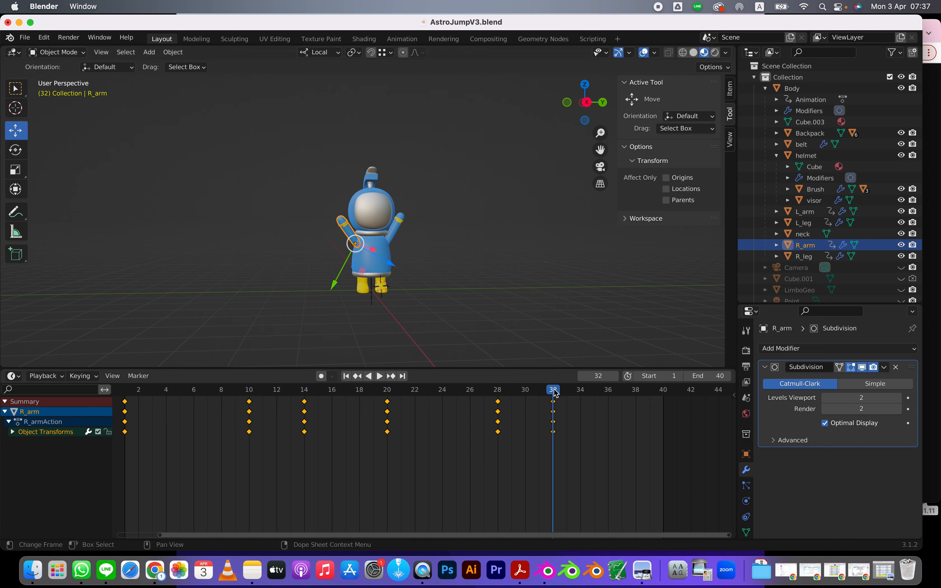
- At frame 35, rotate both arms down to the character's sides and insert a Rotation keyframe for each
{"action": "left_click_drag", "start_coordinate": [583, 401], "coordinate": [600, 401]}
{"action": "left_click", "coordinate": [16, 150]}
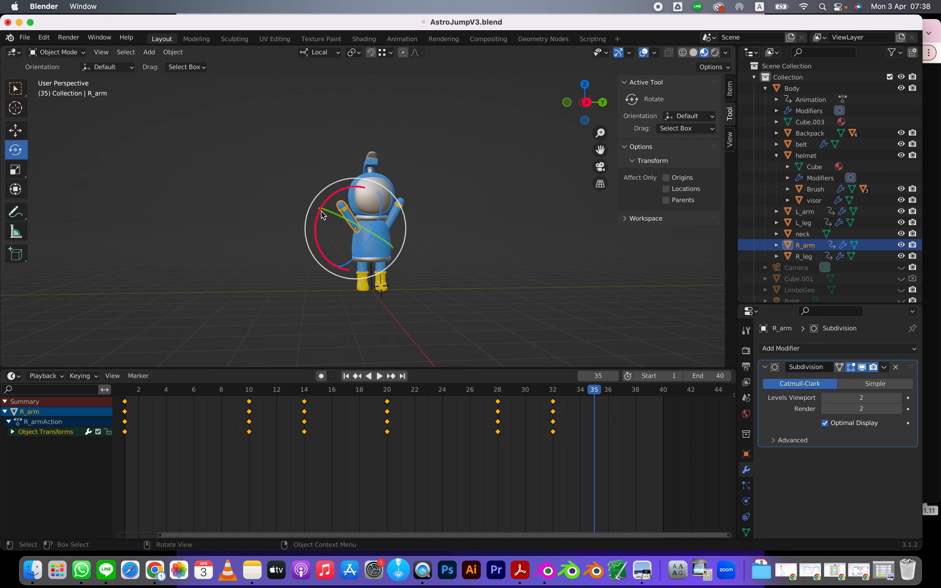
{"action": "left_click_drag", "start_coordinate": [318, 220], "coordinate": [421, 237]}
{"action": "left_click", "coordinate": [400, 208]}
{"action": "key", "text": "i"}
{"action": "left_click", "coordinate": [468, 250]}
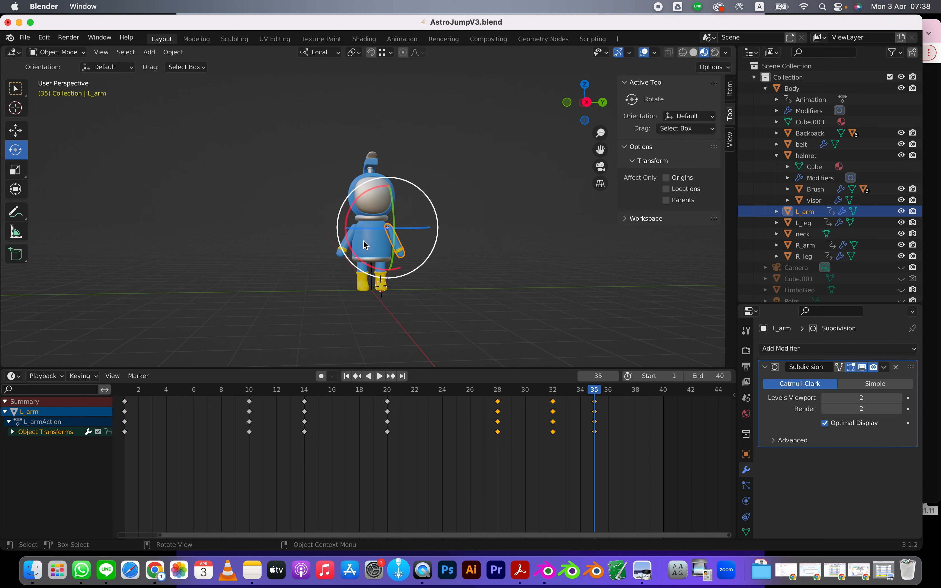
{"action": "left_click", "coordinate": [338, 256]}
{"action": "key", "text": "i"}
{"action": "left_click", "coordinate": [335, 263]}
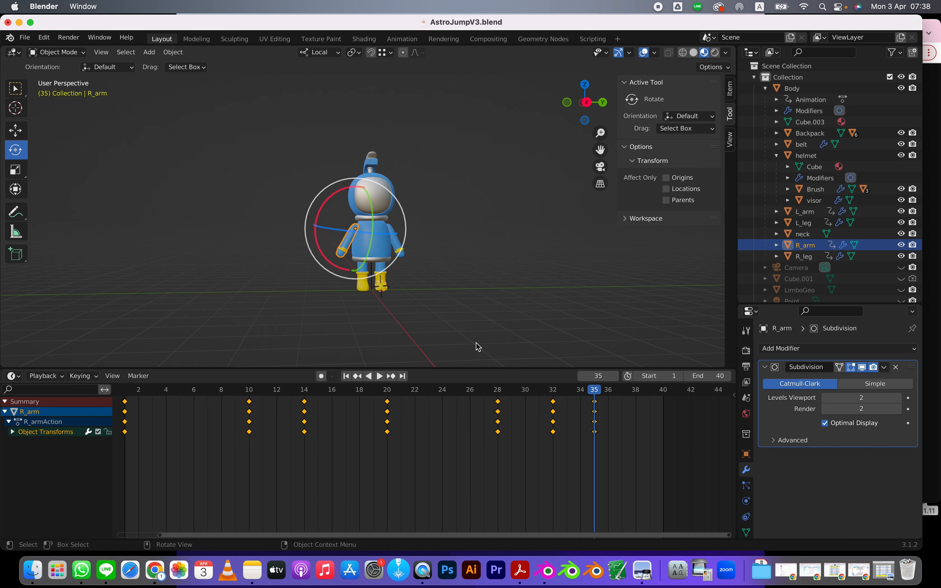
- Check the arm poses between frames 32 and 35, clear the selection and play the jump from frame 1
{"action": "left_click_drag", "start_coordinate": [525, 389], "coordinate": [552, 390]}
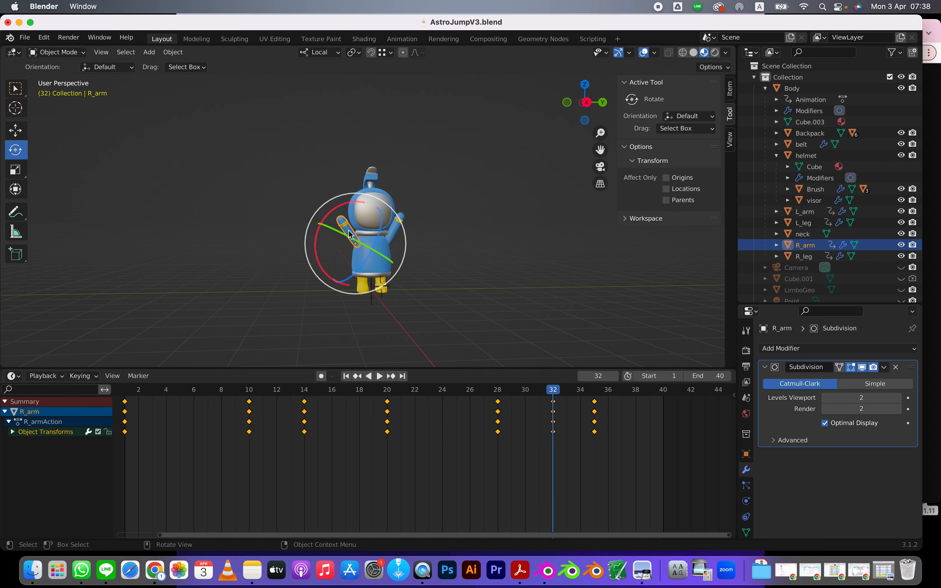
{"action": "left_click_drag", "start_coordinate": [552, 390], "coordinate": [596, 407]}
{"action": "key", "text": "g"}
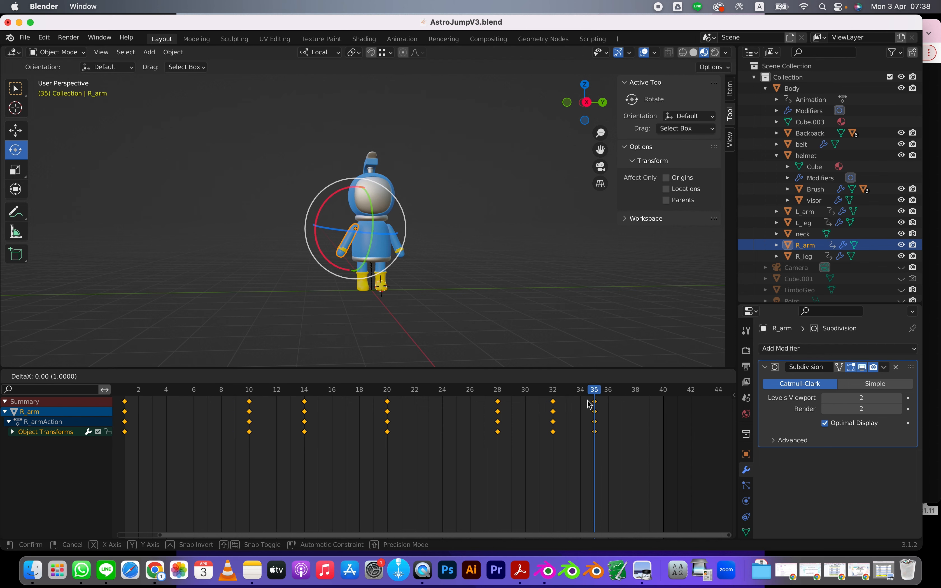
{"action": "key", "text": "Escape"}
{"action": "left_click_drag", "start_coordinate": [606, 391], "coordinate": [173, 352]}
{"action": "left_click", "coordinate": [573, 366]}
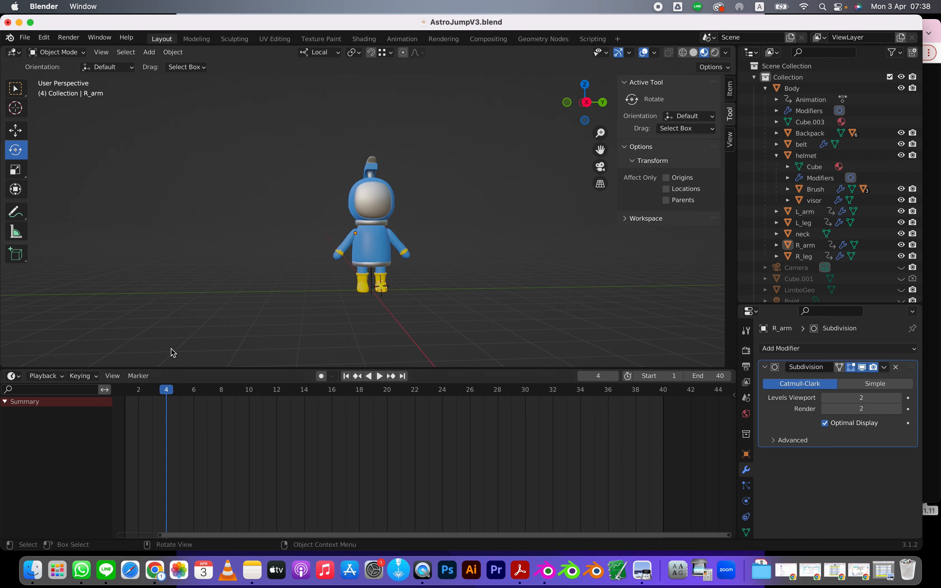
{"action": "middle_click_drag", "start_coordinate": [277, 259], "coordinate": [294, 307], "text": "shift"}
{"action": "left_click_drag", "start_coordinate": [154, 392], "coordinate": [125, 389]}
{"action": "key", "text": "space"}
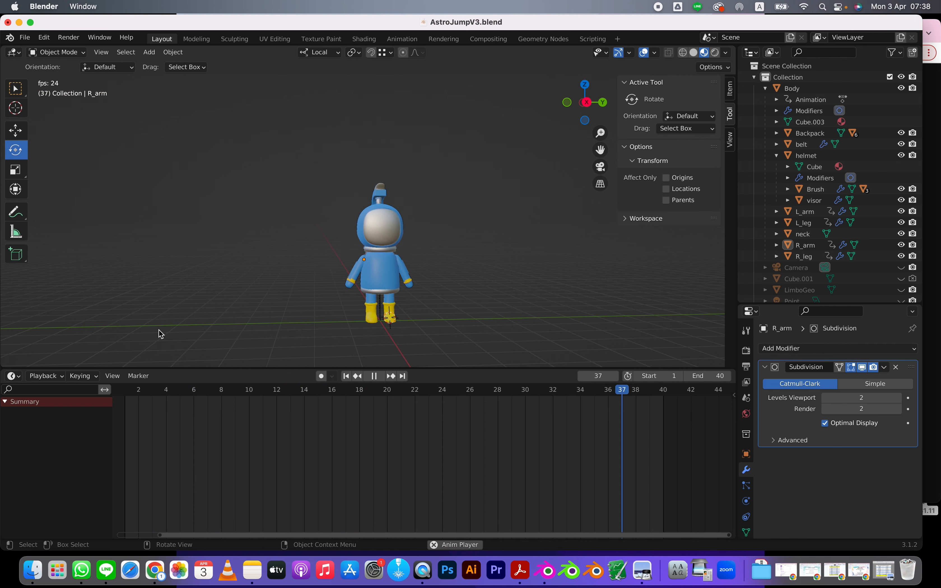
{"action": "key", "text": "Escape"}
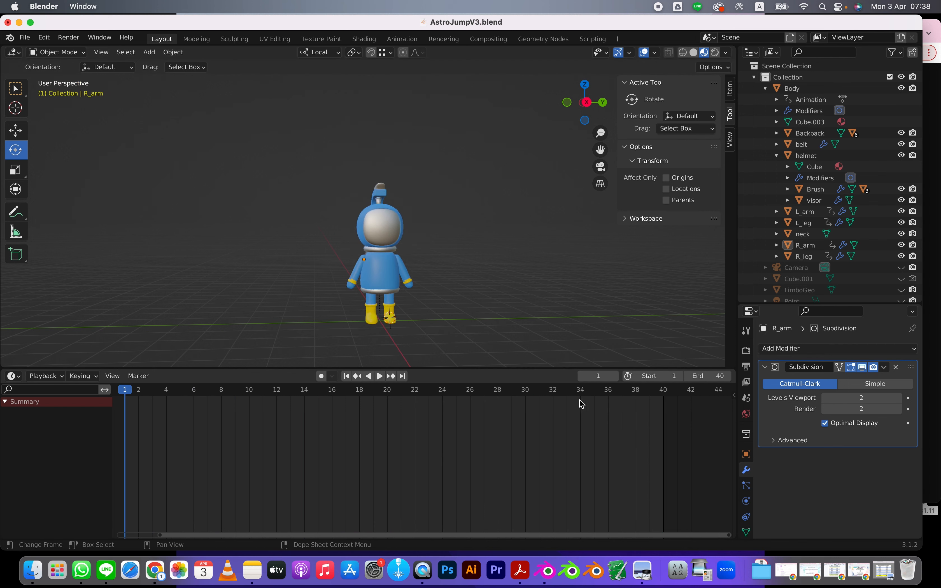
- Select both arms and move their frame 35 keyframes to frame 34
{"action": "left_click", "coordinate": [411, 285]}
{"action": "left_click_drag", "start_coordinate": [592, 391], "coordinate": [608, 390]}
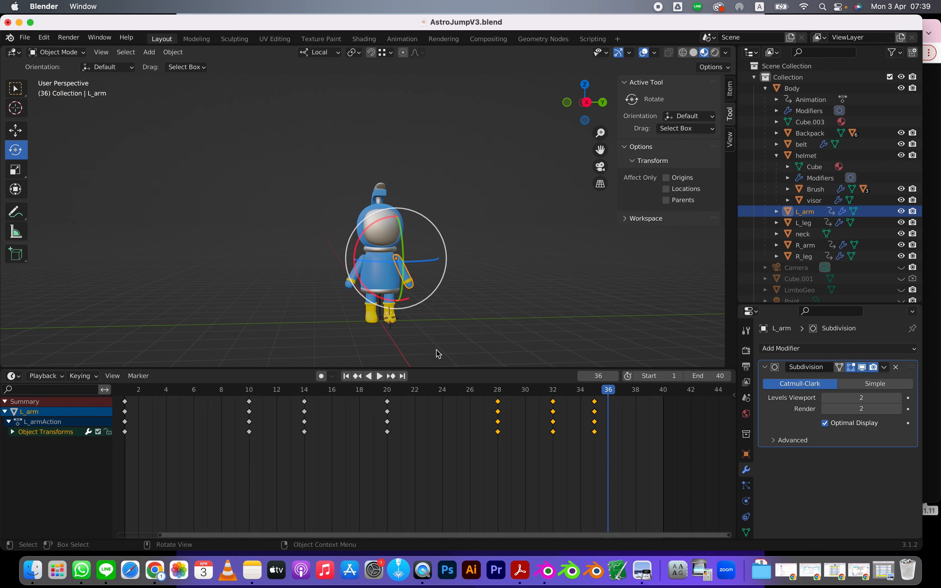
{"action": "left_click", "coordinate": [348, 289], "text": "shift"}
{"action": "left_click_drag", "start_coordinate": [615, 489], "coordinate": [608, 403]}
{"action": "left_click", "coordinate": [581, 422]}
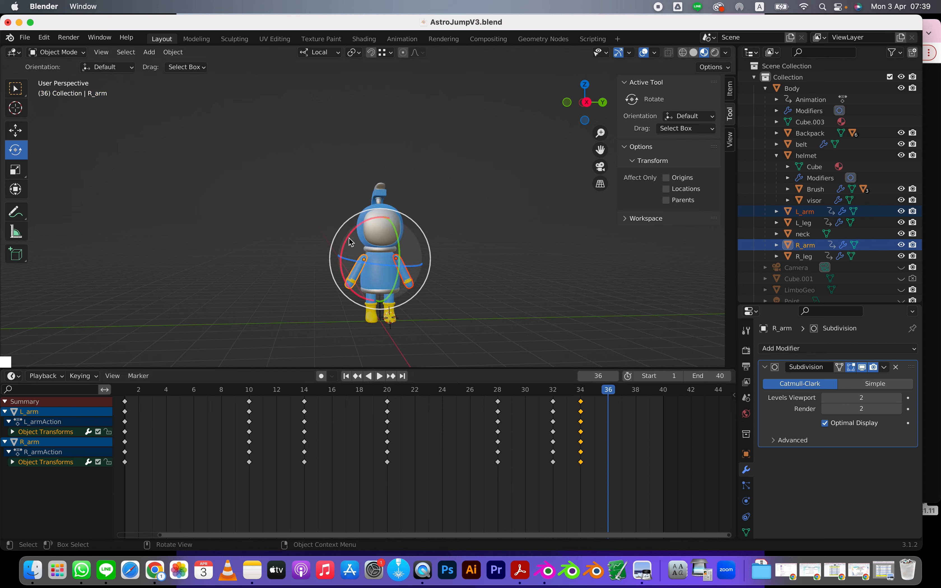
- At frame 36, rotate each arm slightly outward, the left by about 15.3° on local X, and insert a Rotation keyframe for both
{"action": "left_click", "coordinate": [299, 297]}
{"action": "left_click", "coordinate": [349, 285]}
{"action": "left_click_drag", "start_coordinate": [342, 231], "coordinate": [357, 253]}
{"action": "left_click", "coordinate": [414, 288]}
{"action": "left_click", "coordinate": [402, 272]}
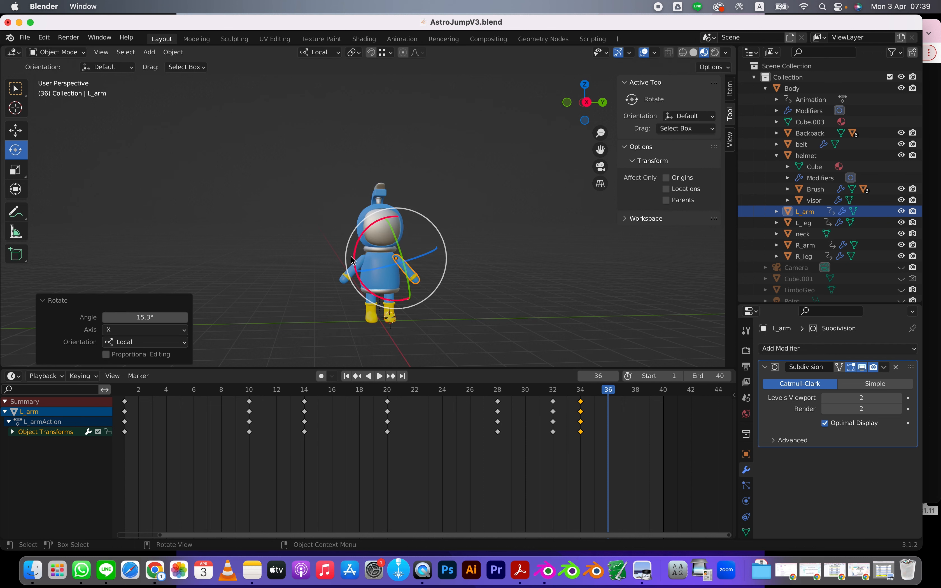
{"action": "left_click", "coordinate": [340, 283], "text": "shift"}
{"action": "key", "text": "i"}
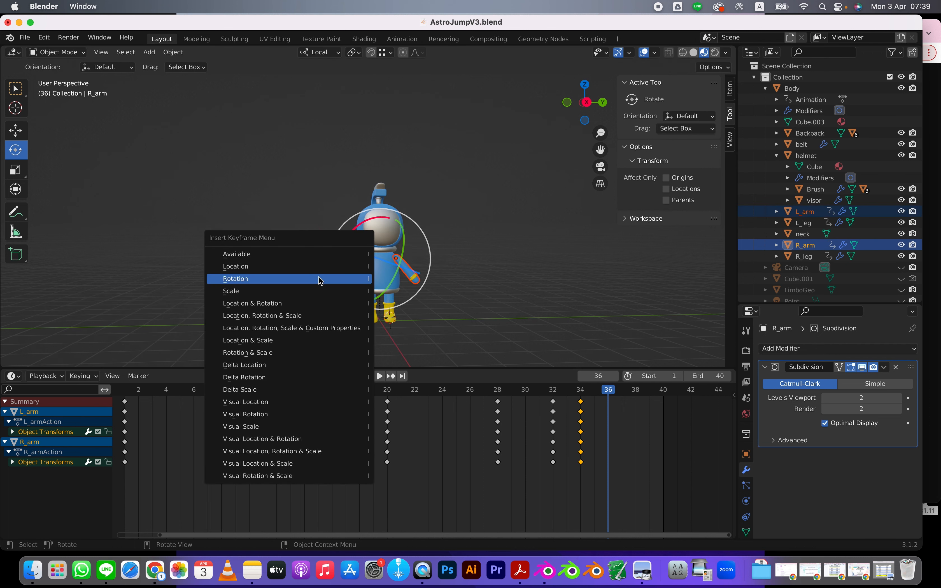
{"action": "left_click", "coordinate": [319, 279]}
- Set the current frame to 38 and clear the arm selection
{"action": "left_click", "coordinate": [624, 391]}
{"action": "left_click_drag", "start_coordinate": [624, 391], "coordinate": [635, 391]}
{"action": "left_click", "coordinate": [447, 311]}
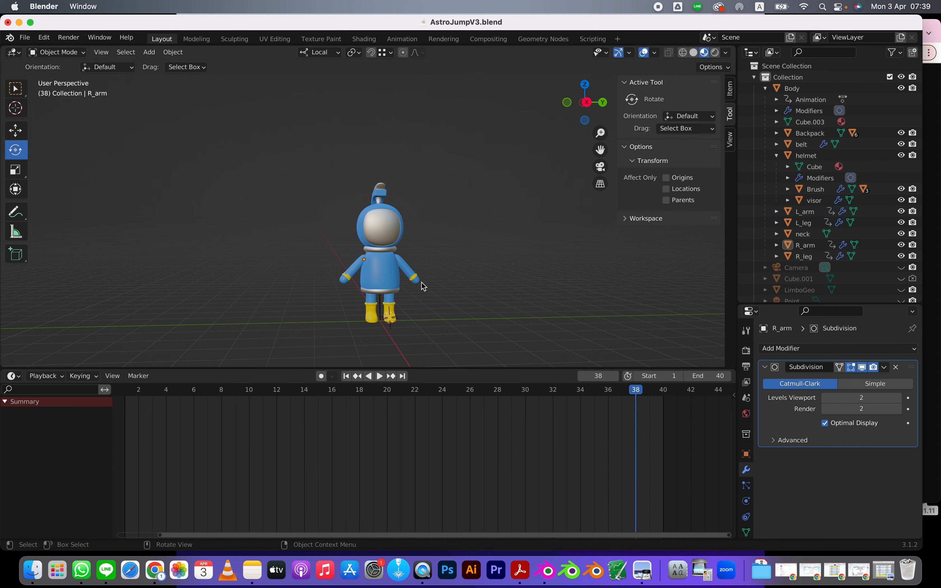
- Try to paste the left arm's frame 1 keyframe at frame 38, undo it and clear the selection
{"action": "left_click", "coordinate": [408, 272]}
{"action": "left_click_drag", "start_coordinate": [168, 447], "coordinate": [93, 378]}
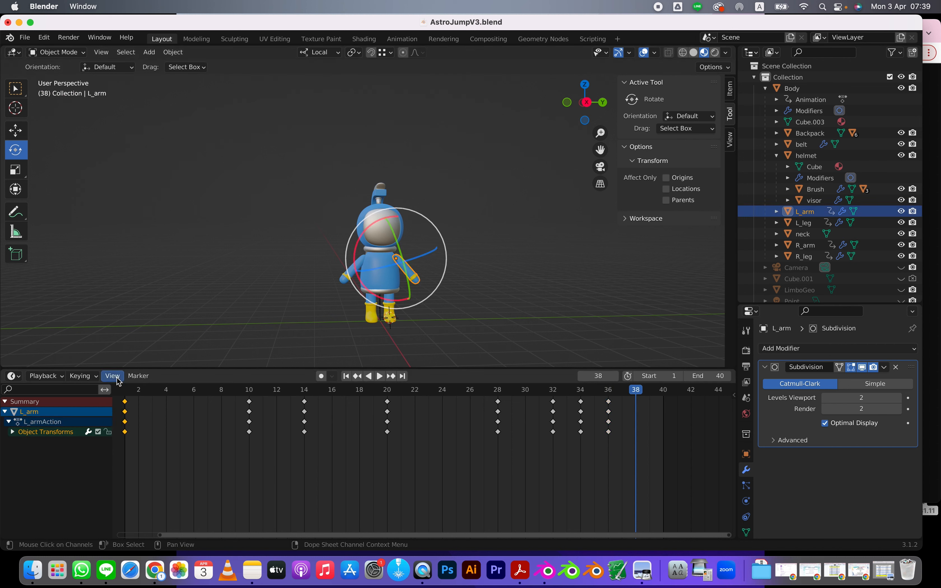
{"action": "key", "text": "ctrl+c"}
{"action": "key", "text": "ctrl+v"}
{"action": "key", "text": "super+z"}
{"action": "left_click", "coordinate": [180, 344]}
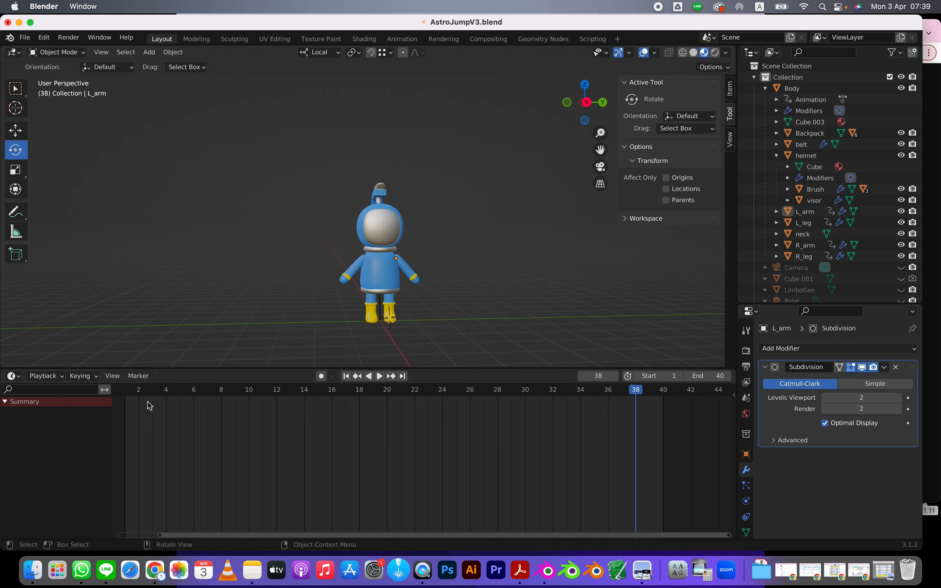
- Copy the frame 1 keyframe of the left arm and of the right arm, pasting each at frame 38
{"action": "left_click", "coordinate": [418, 283]}
{"action": "left_click_drag", "start_coordinate": [147, 446], "coordinate": [101, 389]}
{"action": "key", "text": "ctrl+c"}
{"action": "key", "text": "ctrl+v"}
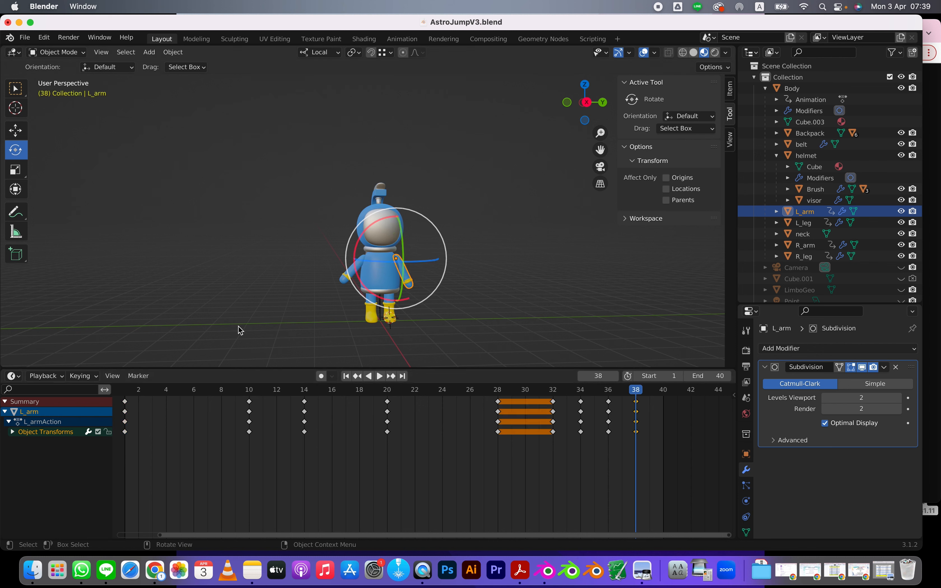
{"action": "left_click", "coordinate": [327, 300]}
{"action": "left_click", "coordinate": [348, 284]}
{"action": "left_click_drag", "start_coordinate": [179, 476], "coordinate": [101, 387]}
{"action": "key", "text": "ctrl+c"}
{"action": "key", "text": "ctrl+v"}
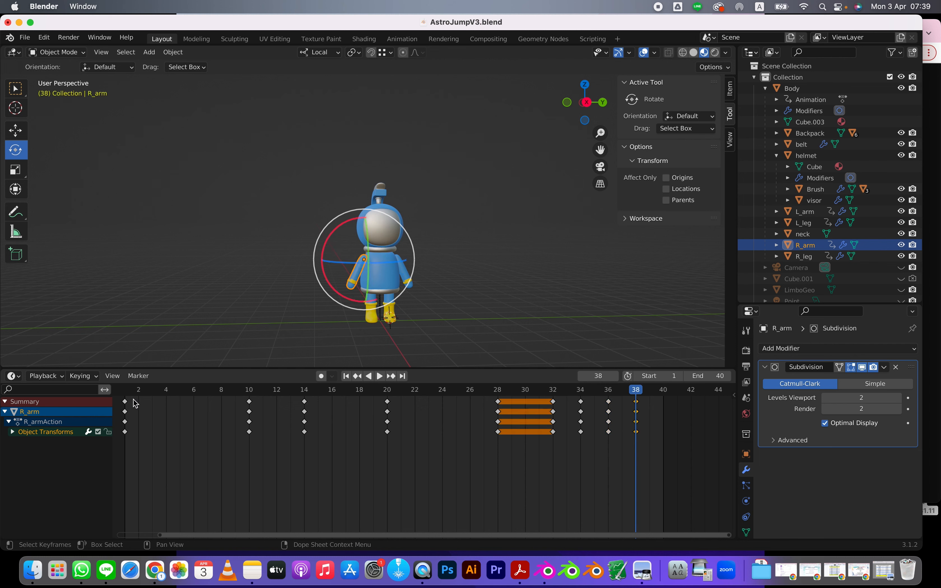
- Play the jump animation through, inspect the left arm's keyframes, replay the animation and return to frame 1
{"action": "left_click", "coordinate": [539, 333]}
{"action": "left_click_drag", "start_coordinate": [572, 392], "coordinate": [132, 400]}
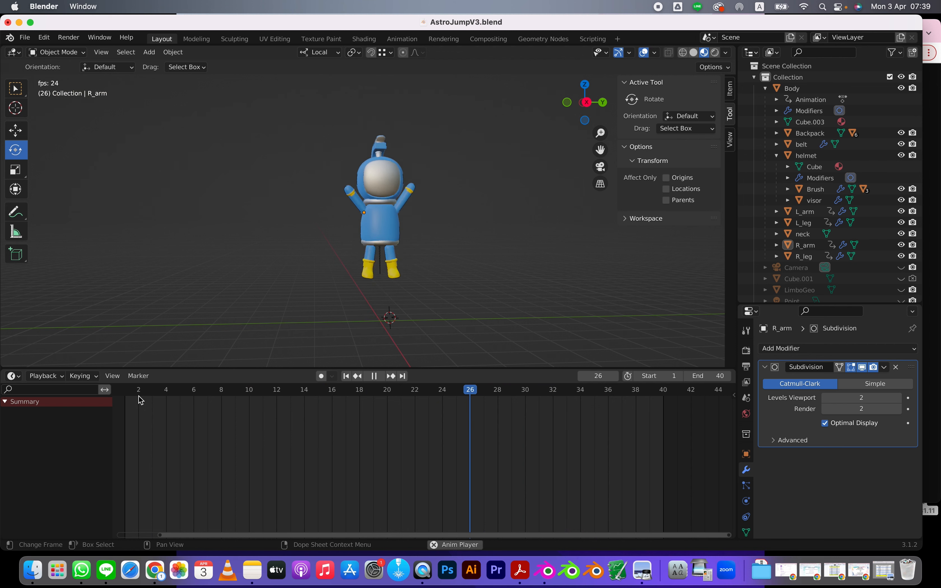
{"action": "key", "text": "space"}
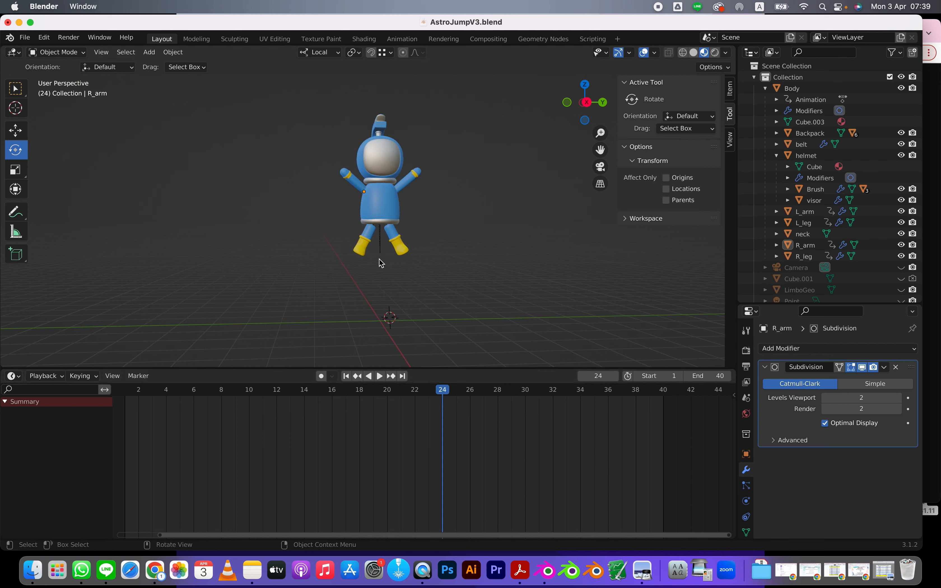
{"action": "left_click", "coordinate": [403, 184]}
{"action": "left_click", "coordinate": [636, 389]}
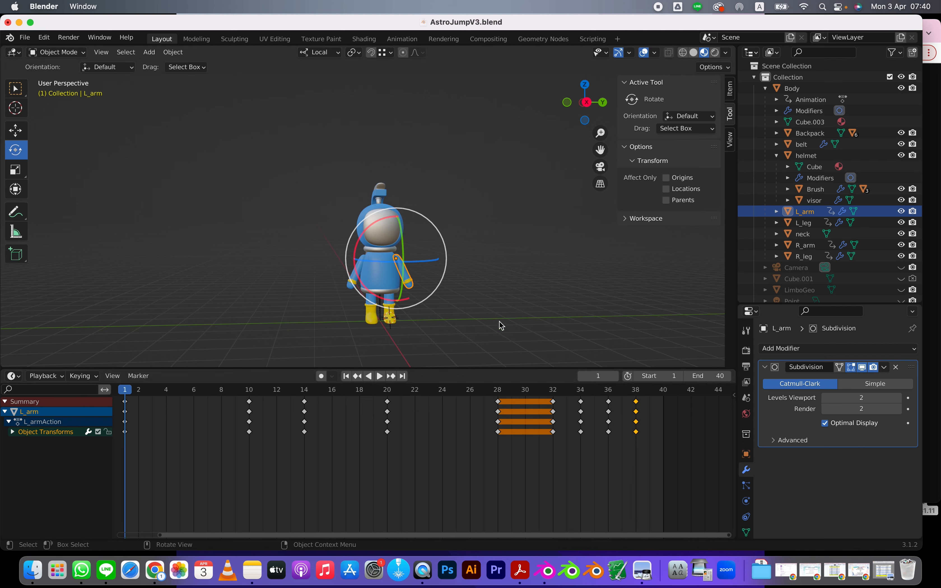
{"action": "left_click_drag", "start_coordinate": [642, 393], "coordinate": [676, 395]}
{"action": "key", "text": "space"}
{"action": "left_click", "coordinate": [502, 263]}
{"action": "key", "text": "space"}
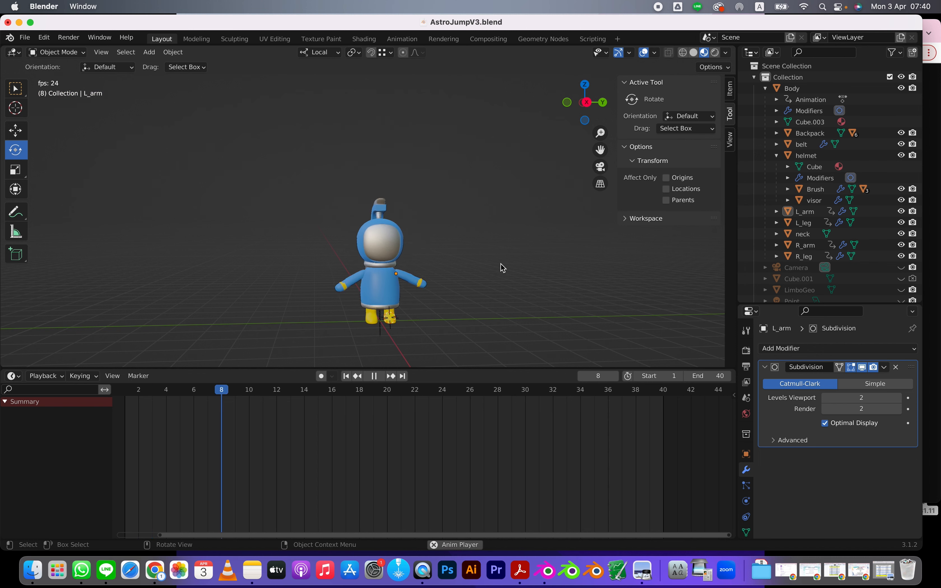
{"action": "key", "text": "space"}
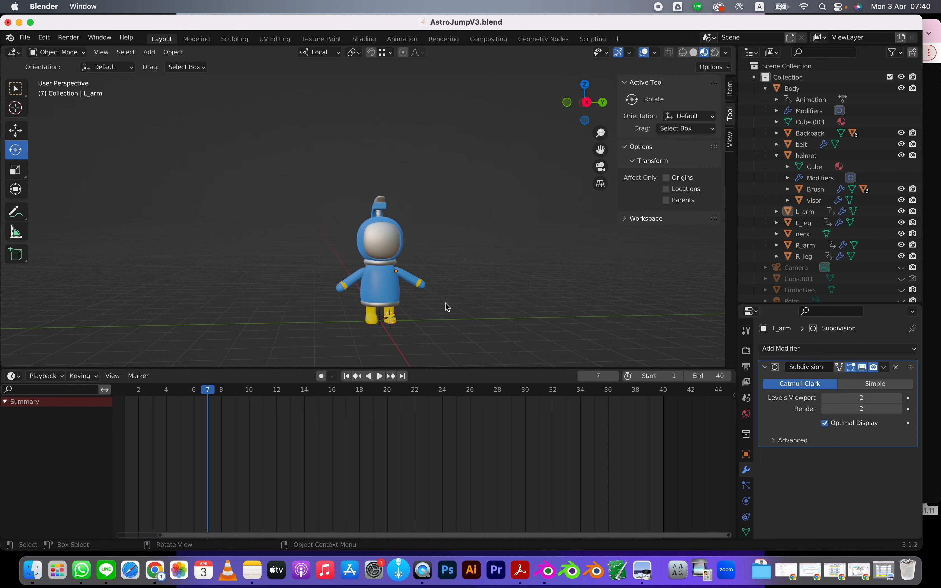
{"action": "left_click", "coordinate": [140, 392]}
{"action": "left_click_drag", "start_coordinate": [132, 397], "coordinate": [127, 391]}
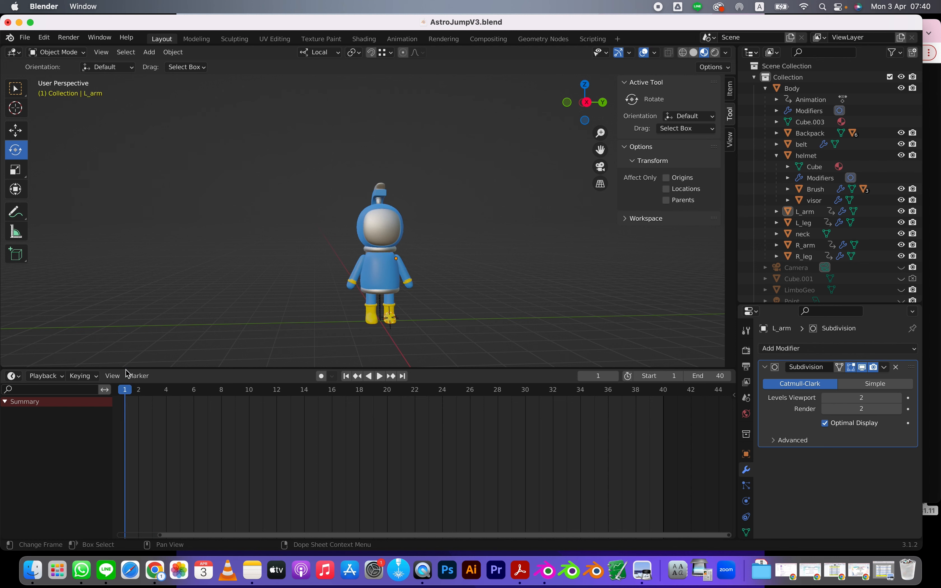